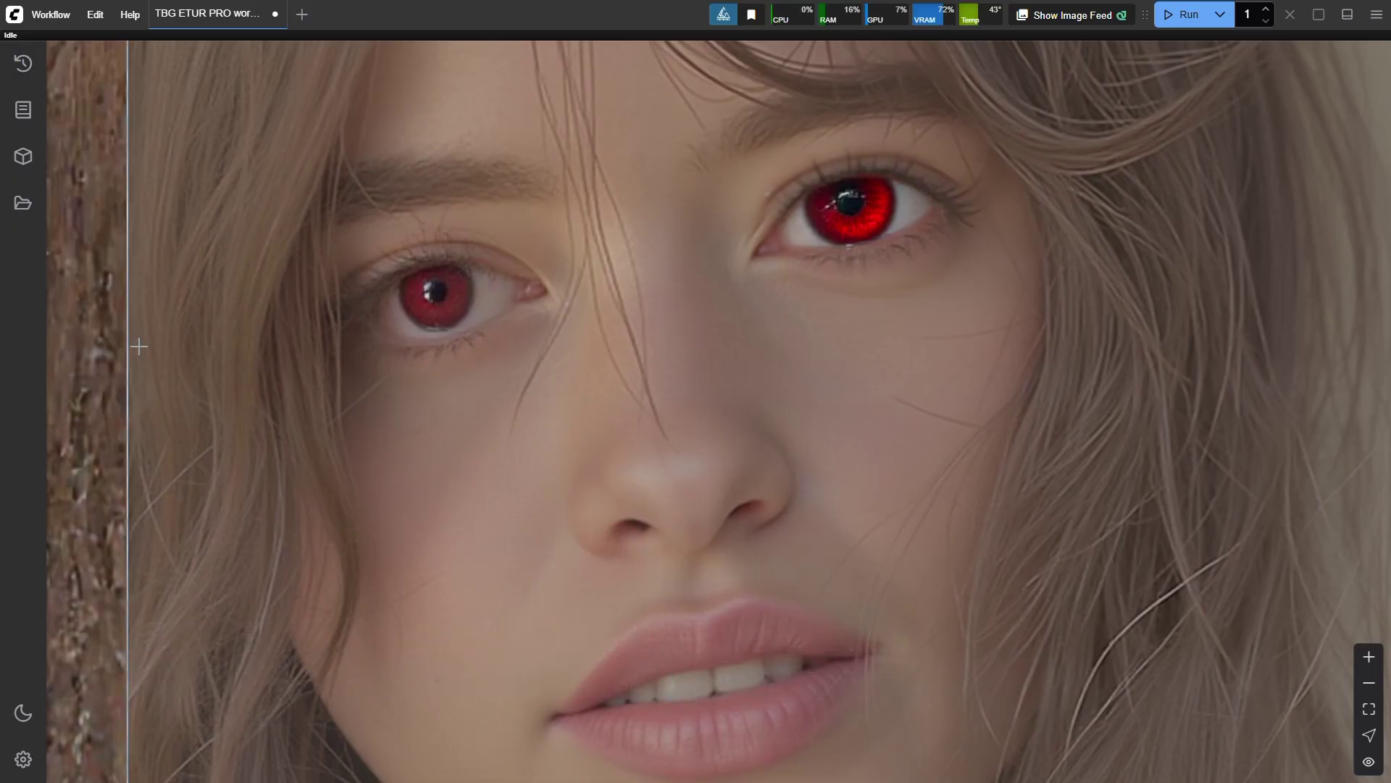
Examine the red-eyed refined portrait against the source portrait in the Image Comparer and the neighbouring preview.
scroll(139, 346, "down", 3)
scroll(139, 346, "down", 2)
left_click_drag(138, 346, 273, 6)
scroll(261, 308, "down", 3)
scroll(260, 309, "down", 1)
left_click_drag(258, 311, 469, 458)
scroll(469, 458, "down", 3)
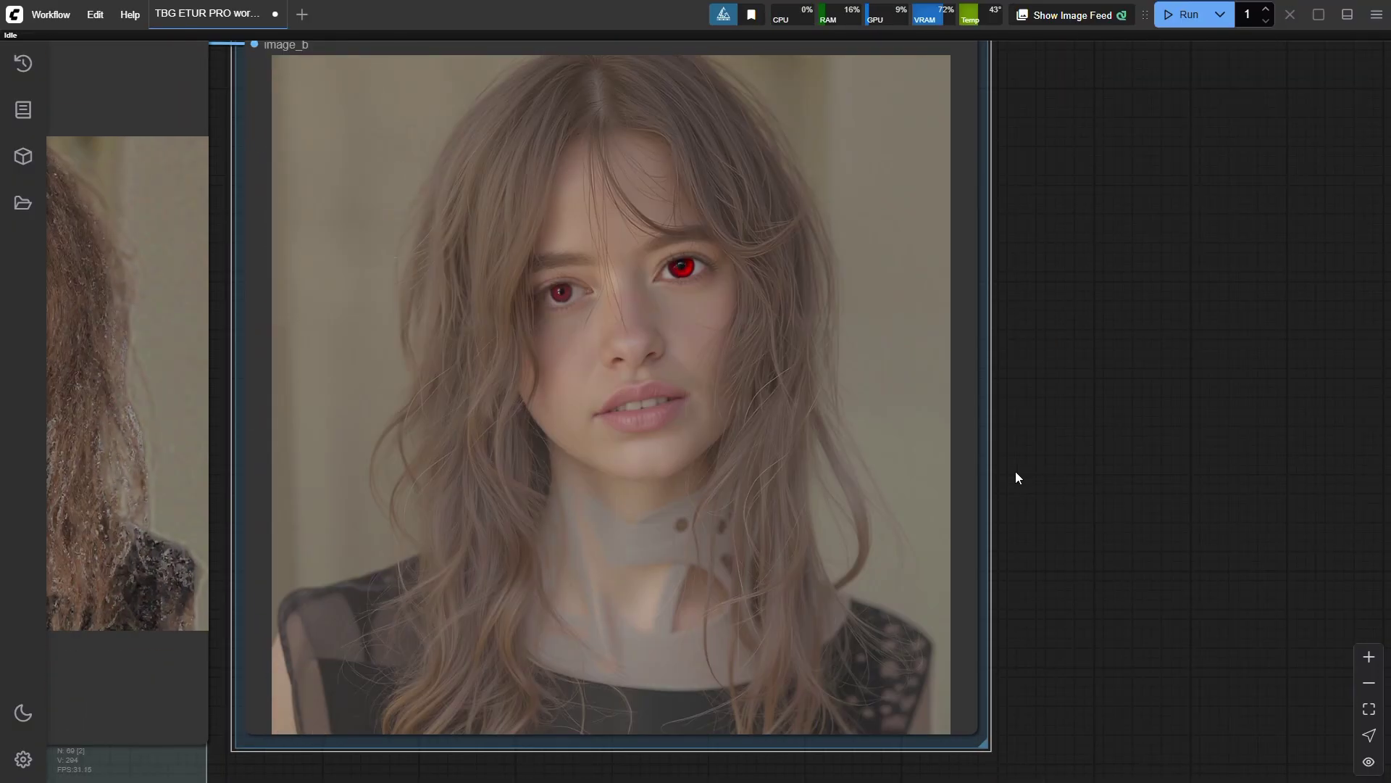
left_click_drag(1037, 479, 1379, 470)
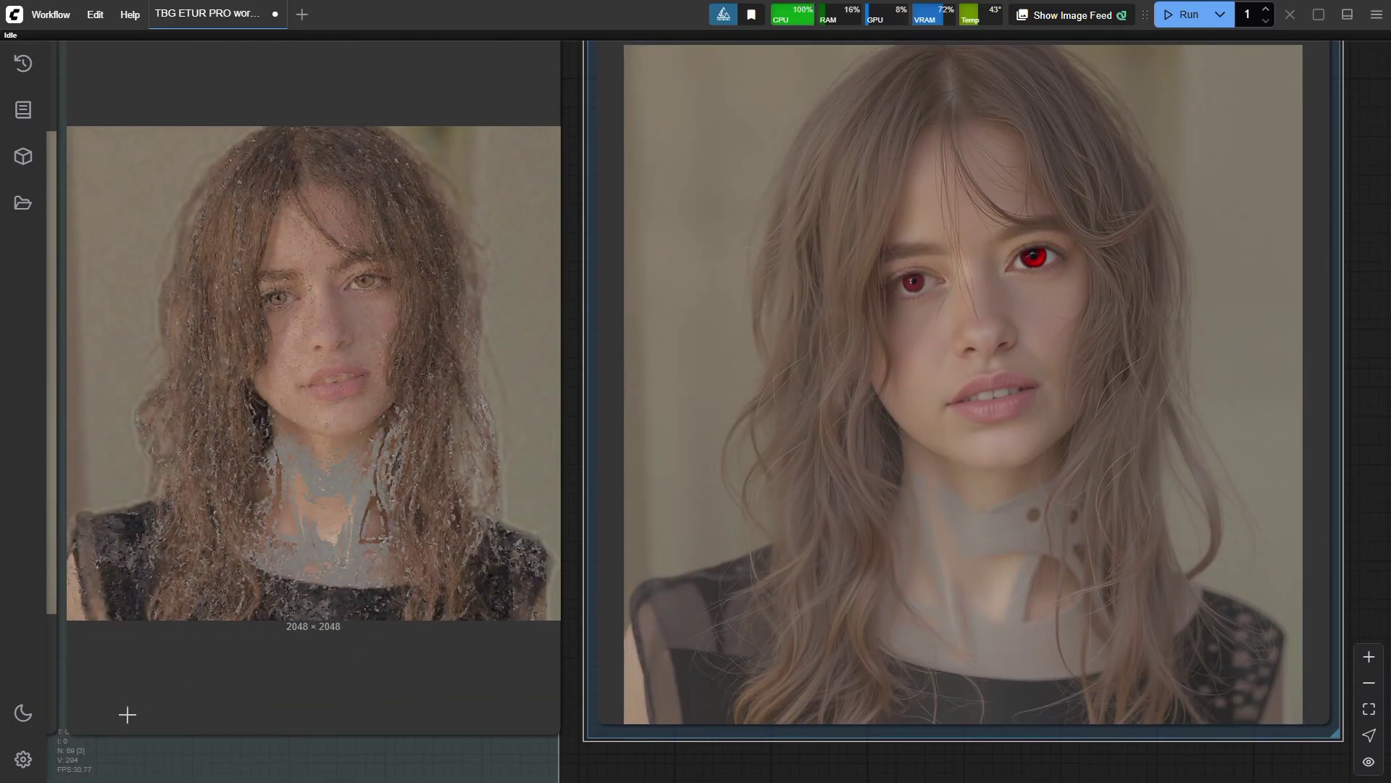
scroll(180, 711, "down", 4)
left_click_drag(181, 711, 544, 699)
scroll(542, 658, "up", 1)
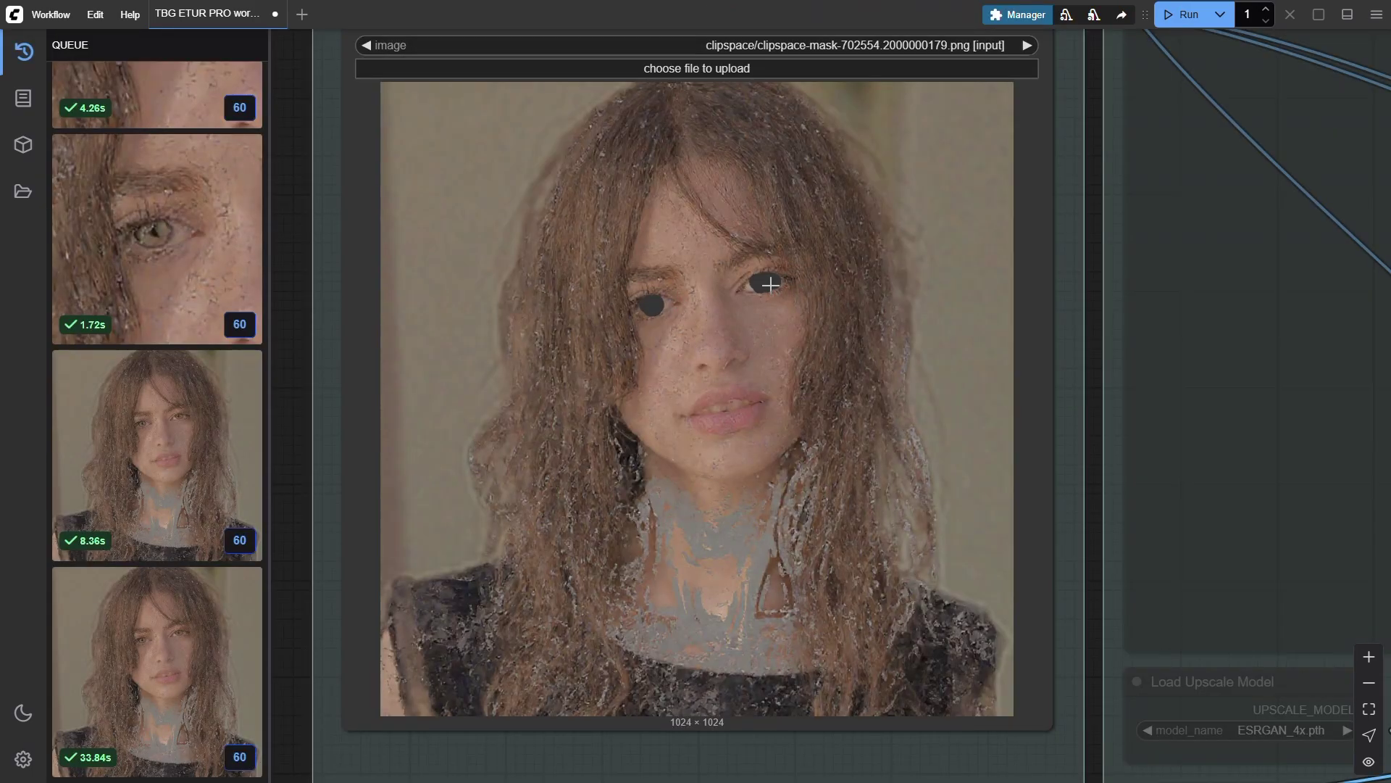
Review the workflow from the eye-masked input portrait through the ControlNet pipe and Redux groups to the Enhanced Tiler.
scroll(770, 284, "down", 12)
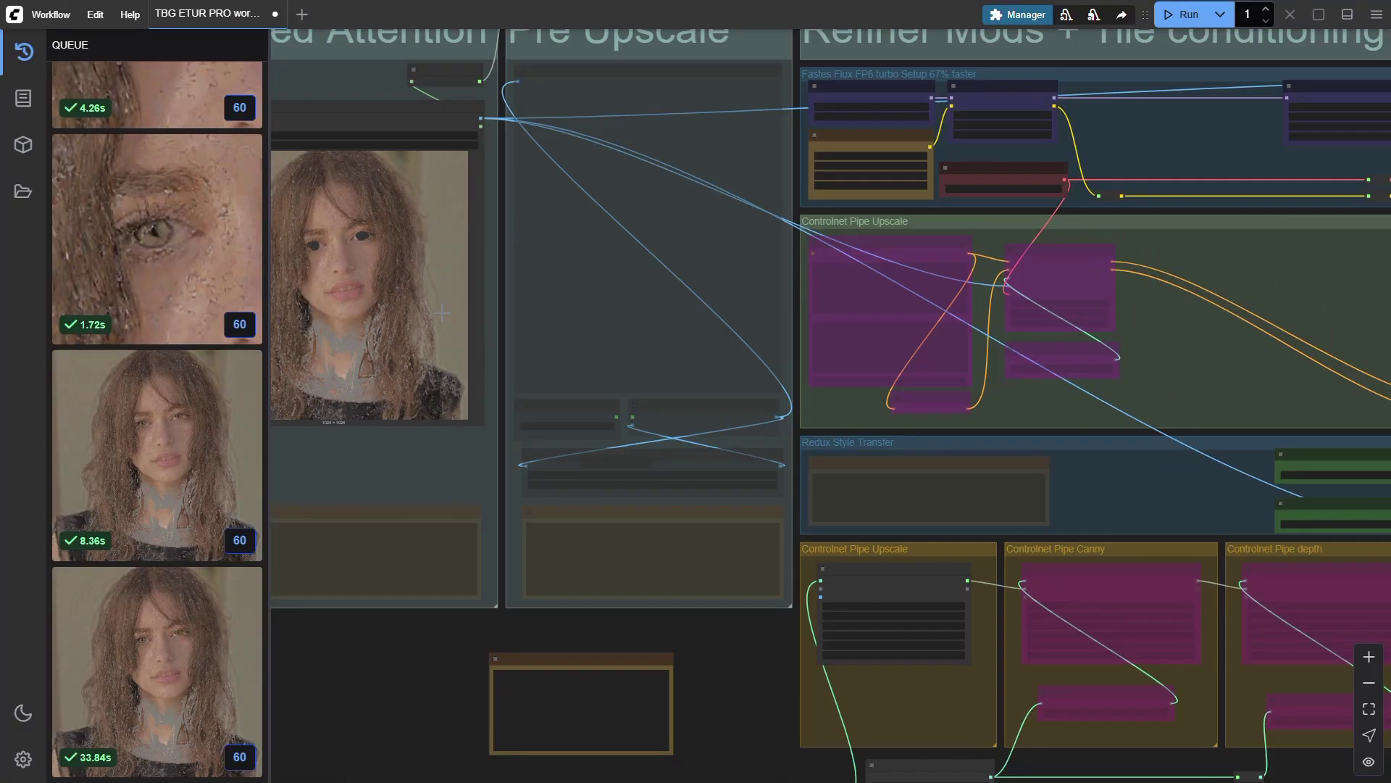
scroll(489, 333, "down", 2)
left_click_drag(750, 431, 390, 392)
scroll(427, 543, "up", 7)
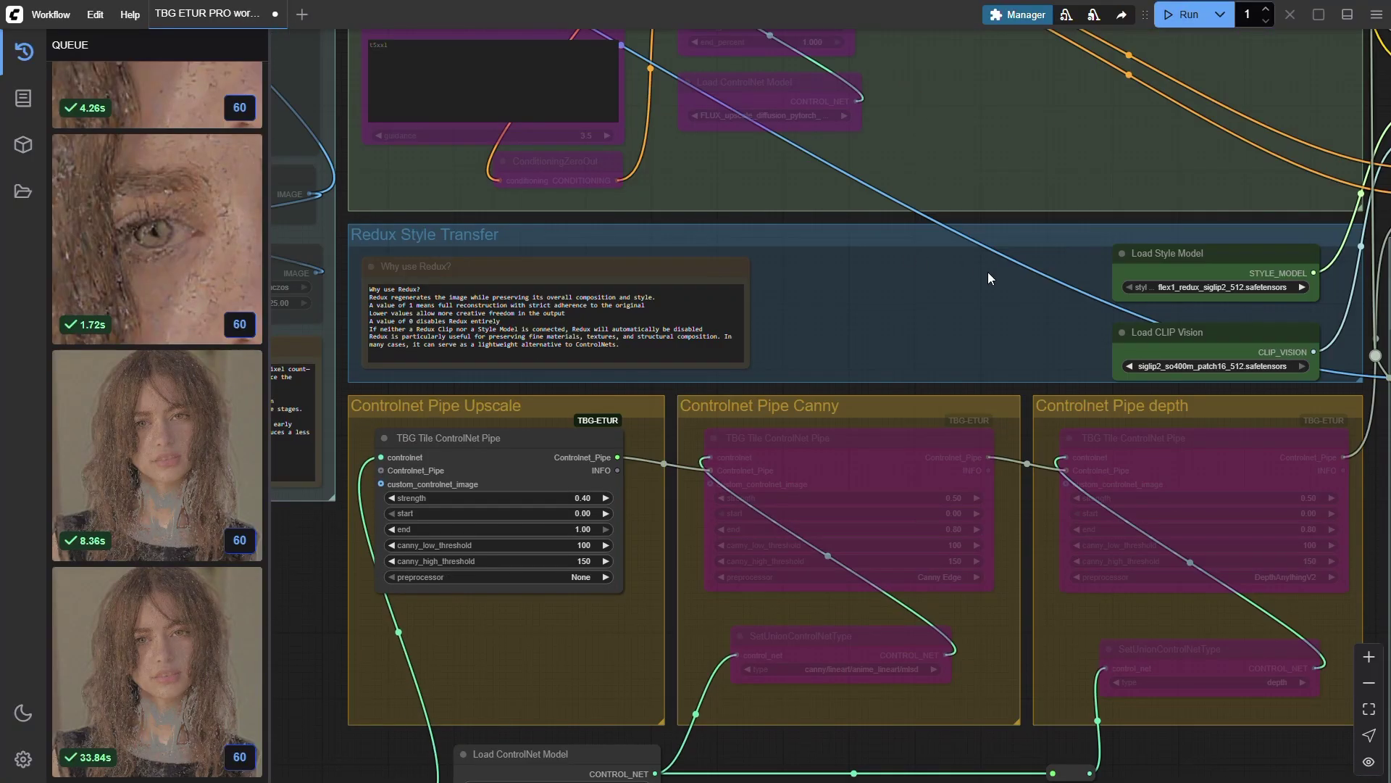
left_click_drag(1067, 290, 291, 159)
scroll(779, 277, "up", 2)
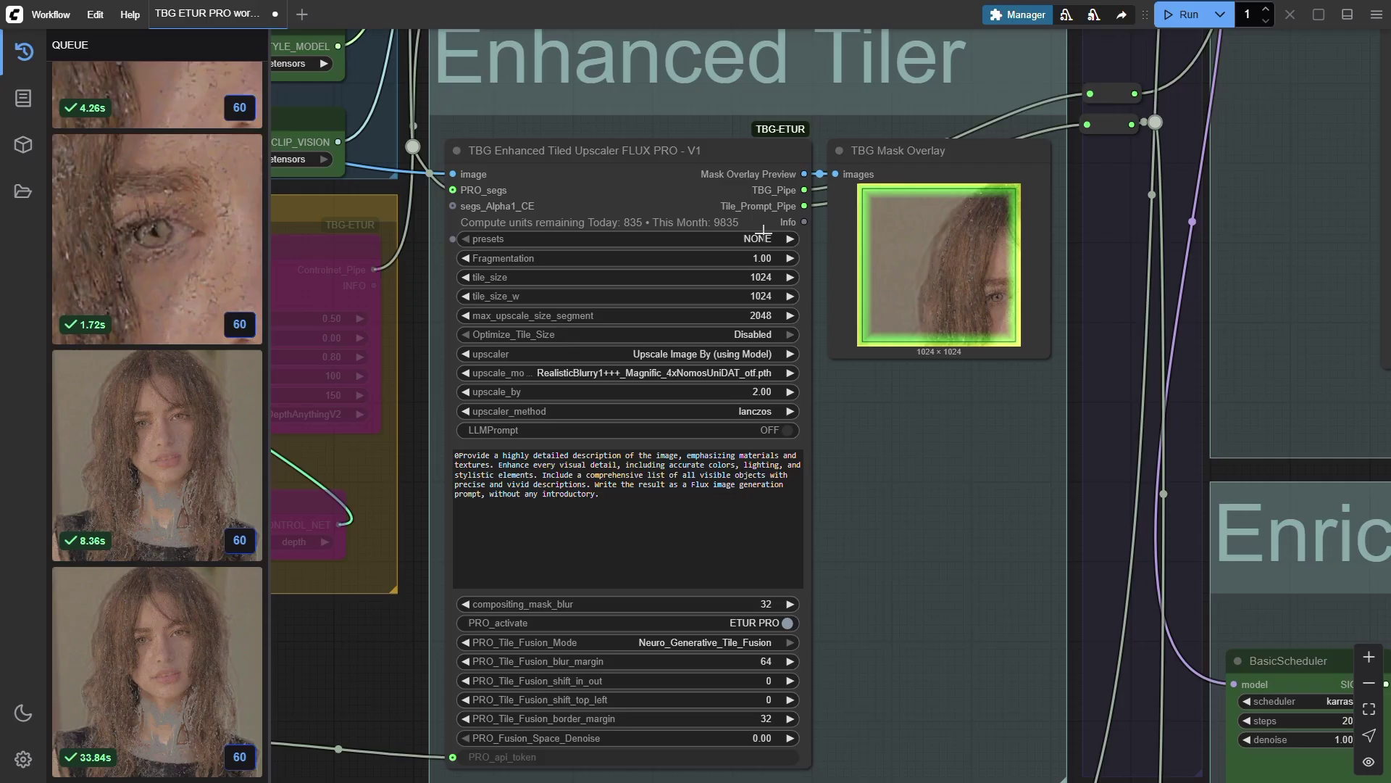
Check the PRO_Tile_Fusion_Mode options of the Enhanced Tiled Upscaler and switch PRO_activate off and on again.
left_click(735, 644)
left_click(833, 666)
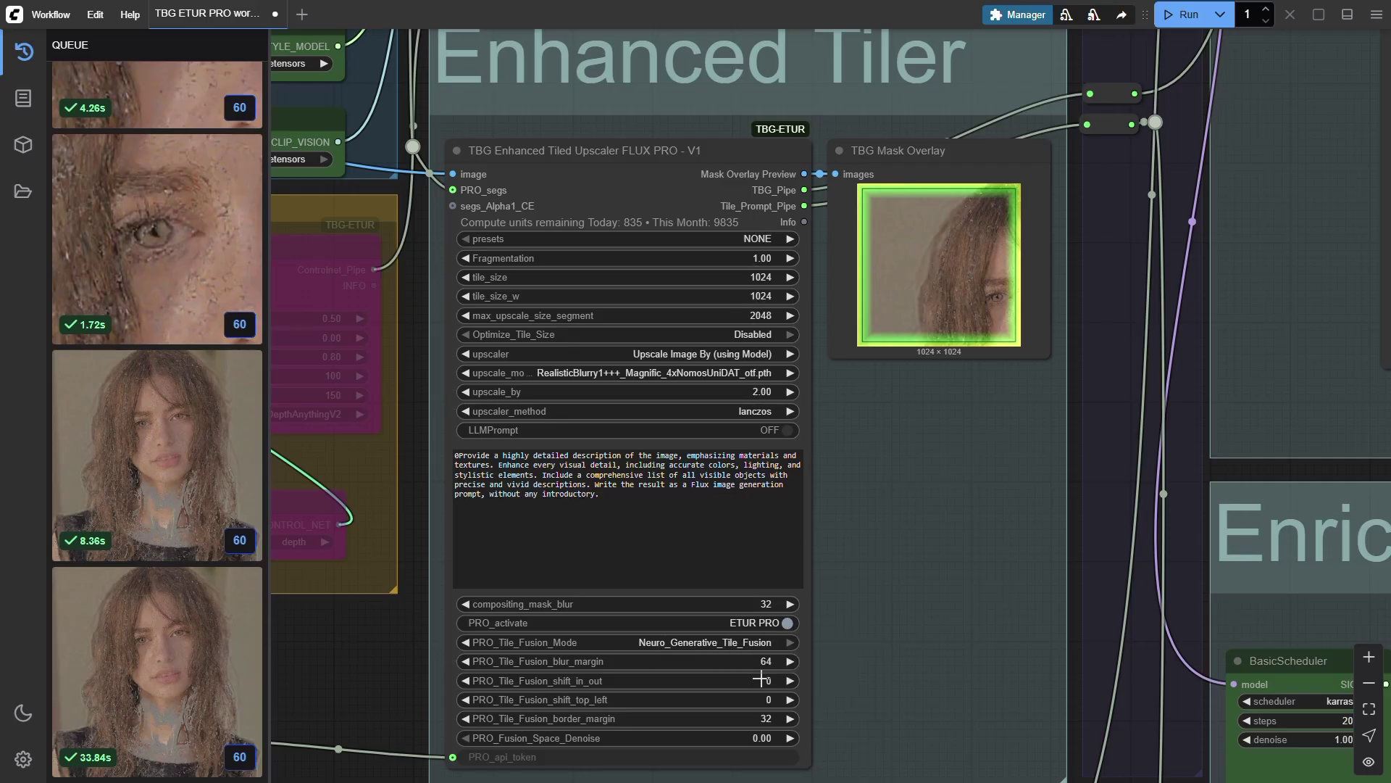
left_click(787, 623)
left_click(788, 624)
Examine the prompts and denoise values for eye tiles 10 and 11 in the Tile Prompt Pipe.
scroll(864, 341, "down", 3)
left_click_drag(879, 571, 841, 536)
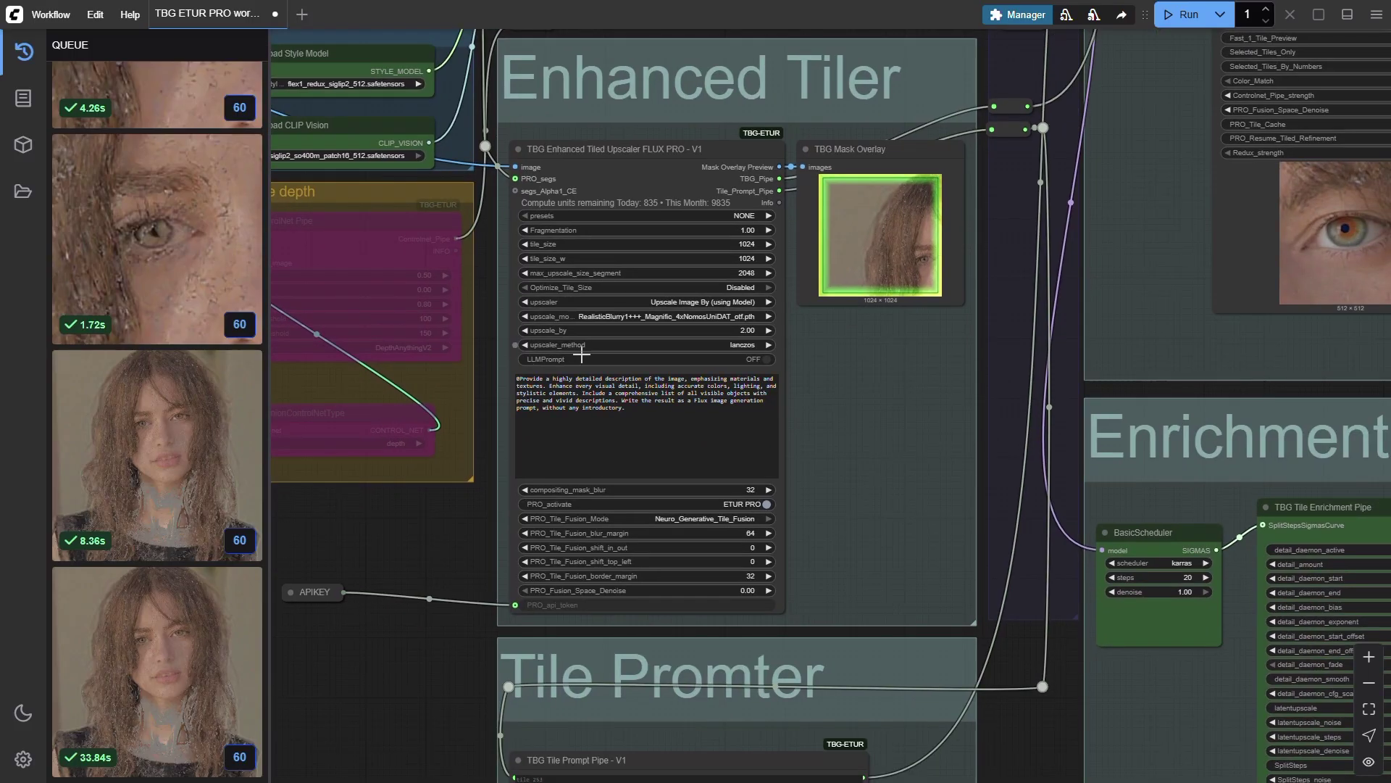
scroll(873, 514, "down", 5)
left_click(829, 602)
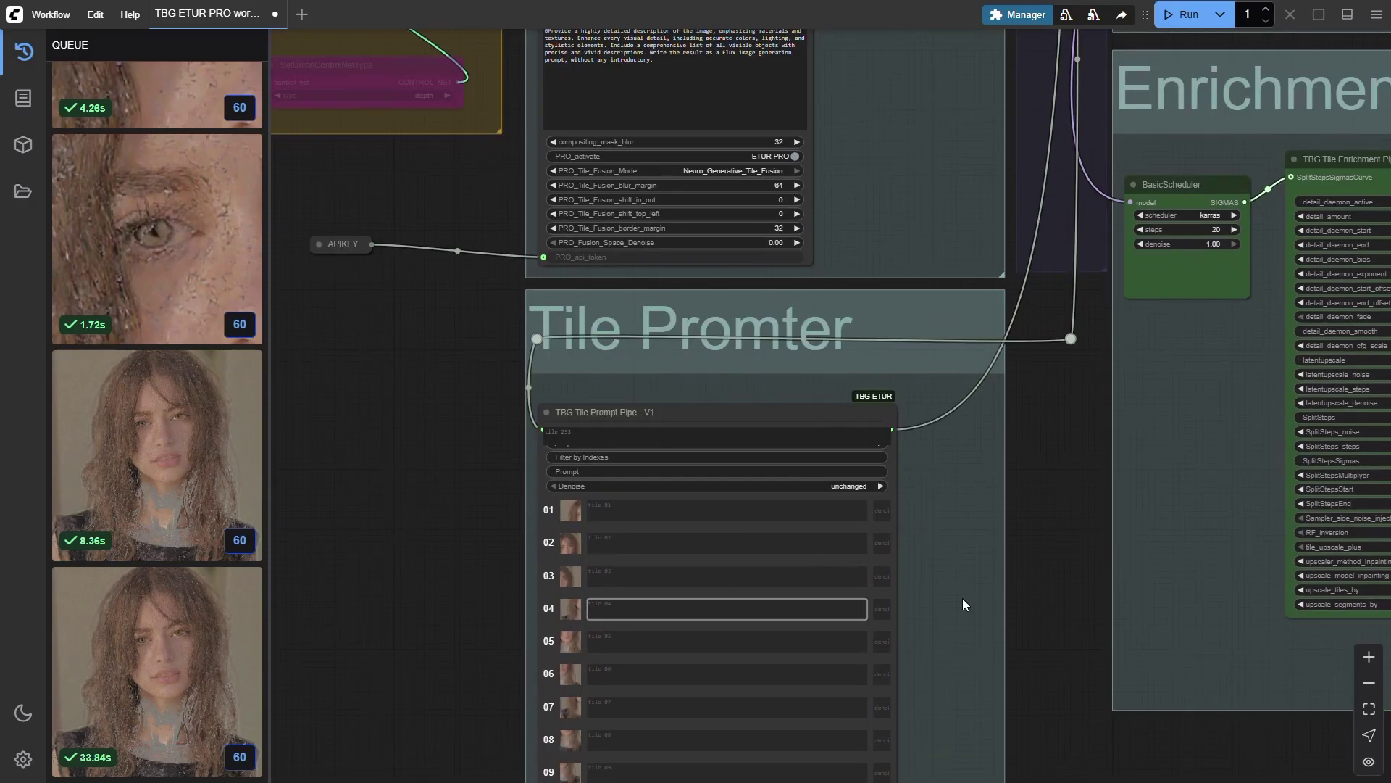
left_click_drag(963, 604, 947, 377)
scroll(594, 330, "up", 2)
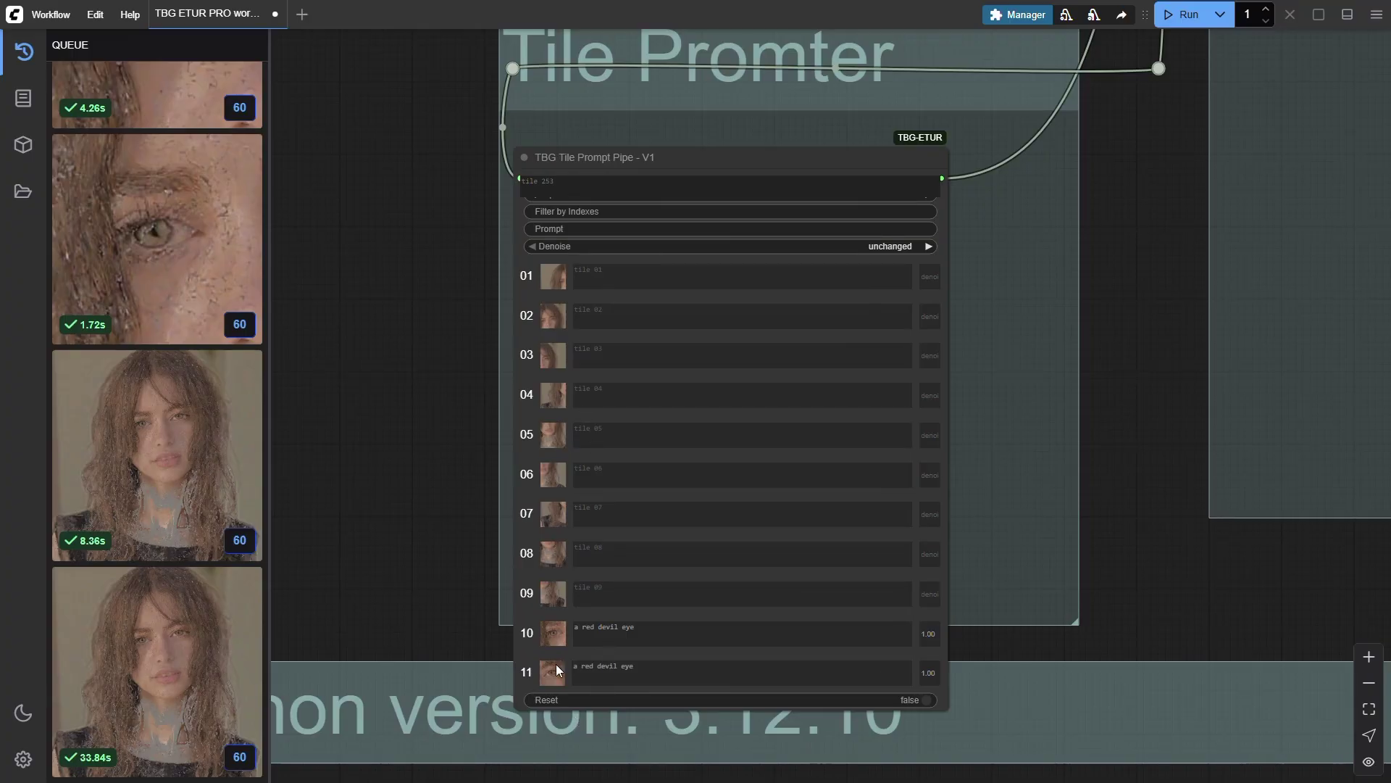
scroll(611, 681, "up", 5)
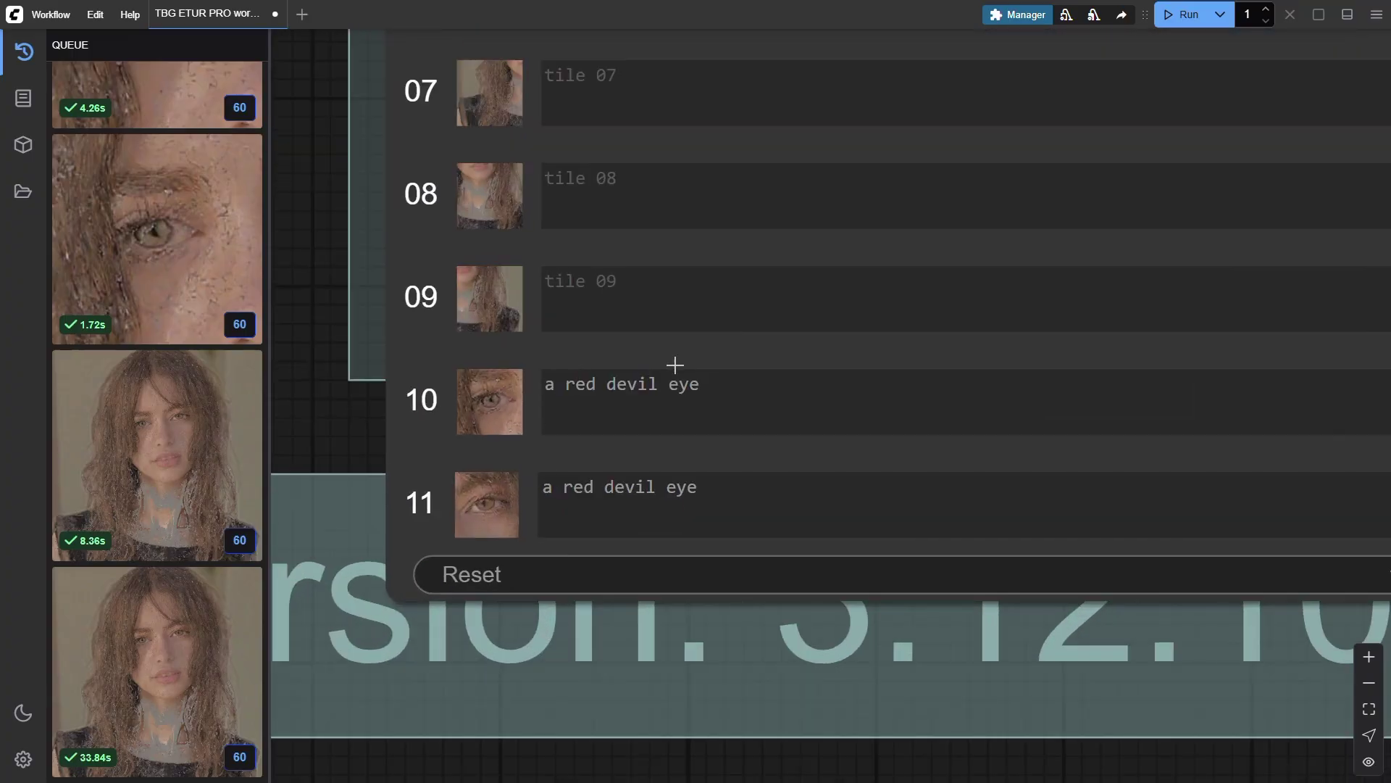
left_click_drag(753, 629, 290, 663)
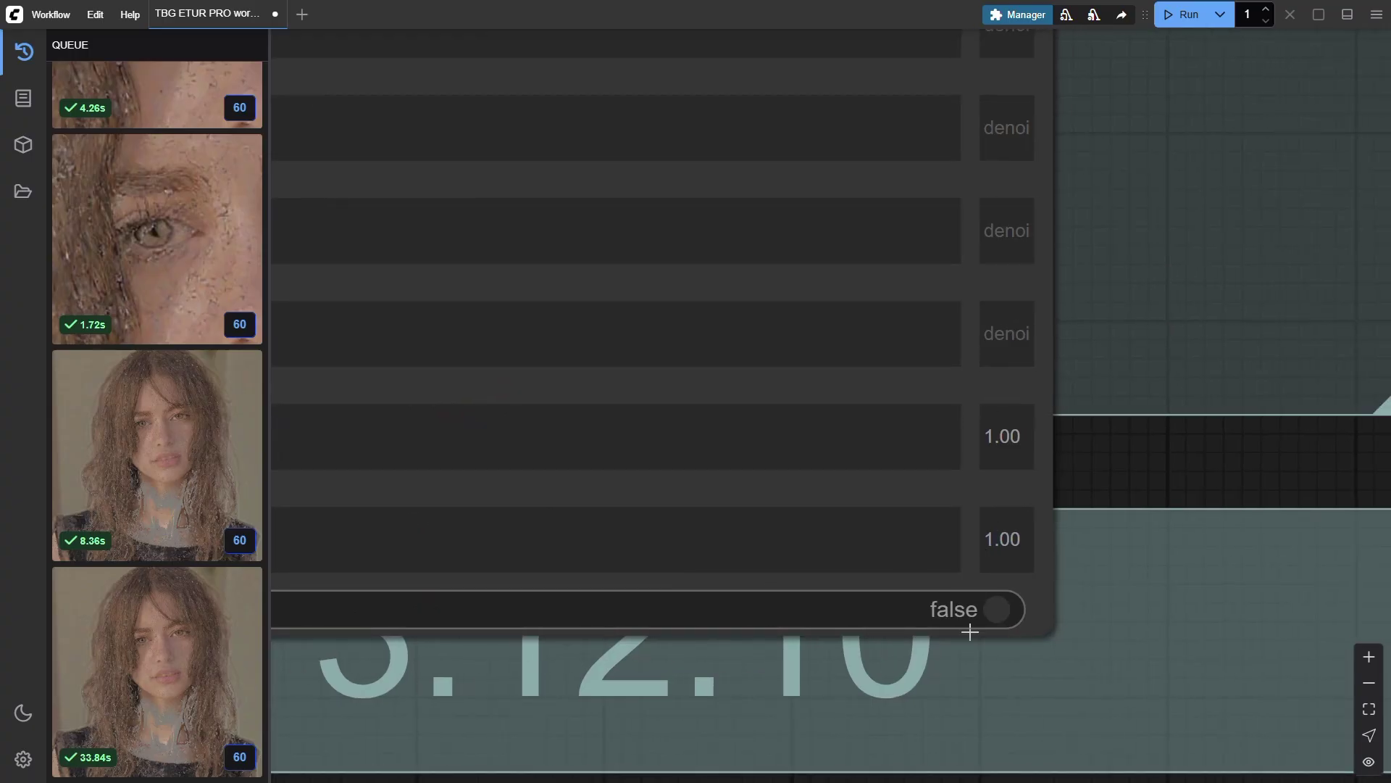
scroll(970, 651, "down", 4)
Review the Enrichment Pipe and the refiner node's sampling, denoise, general prompt and selected-tile settings.
left_click_drag(1262, 358, 632, 701)
scroll(673, 654, "down", 5)
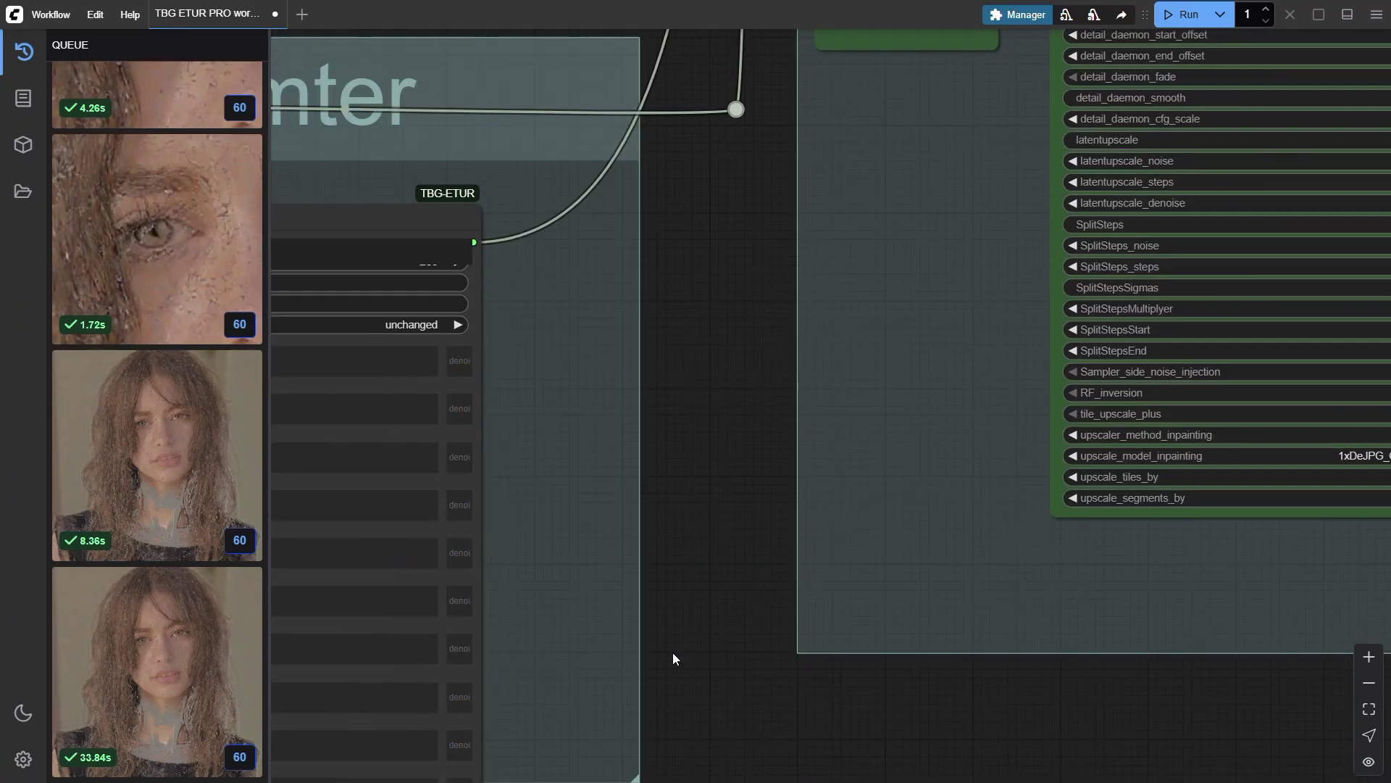
scroll(673, 654, "down", 3)
left_click_drag(789, 416, 685, 777)
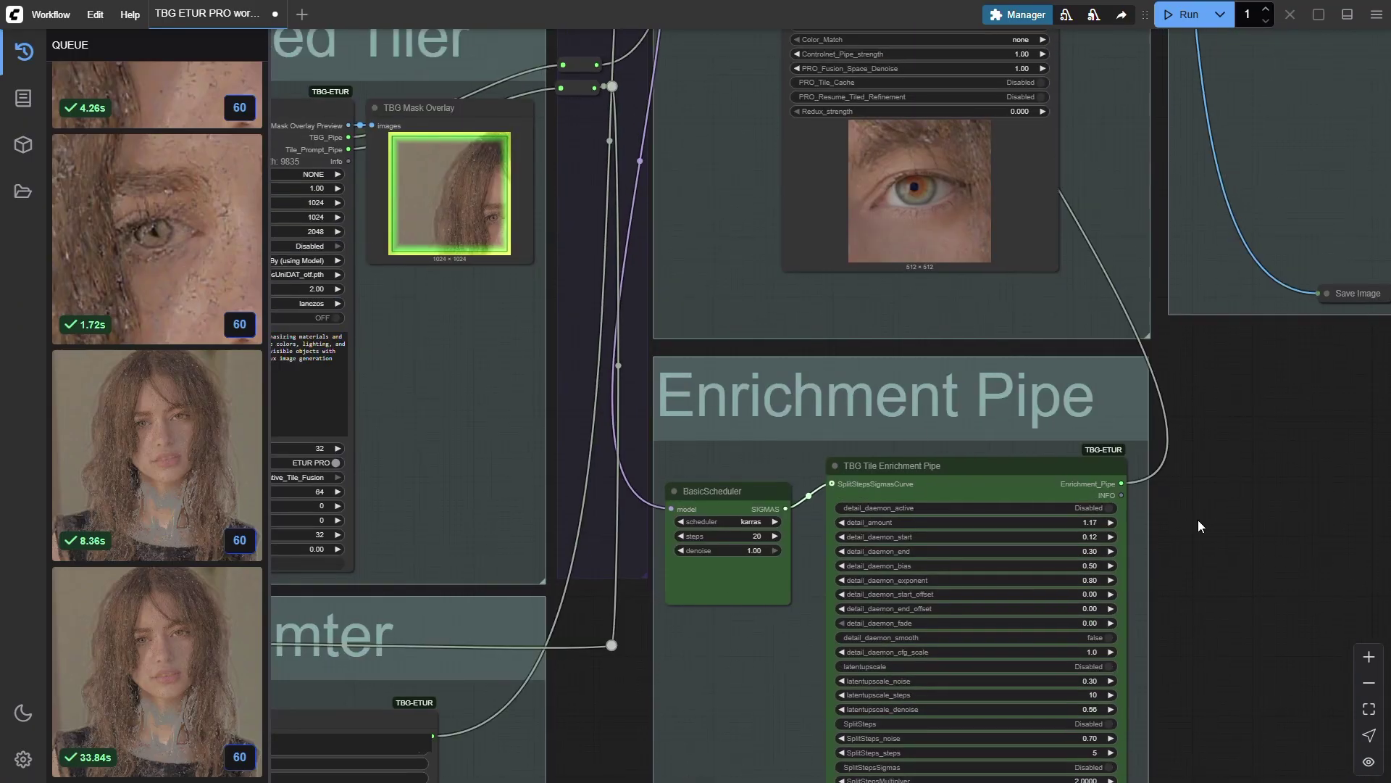
left_click_drag(1233, 549, 1159, 420)
left_click_drag(1089, 332, 1123, 745)
left_click_drag(978, 392, 971, 497)
scroll(971, 498, "up", 2)
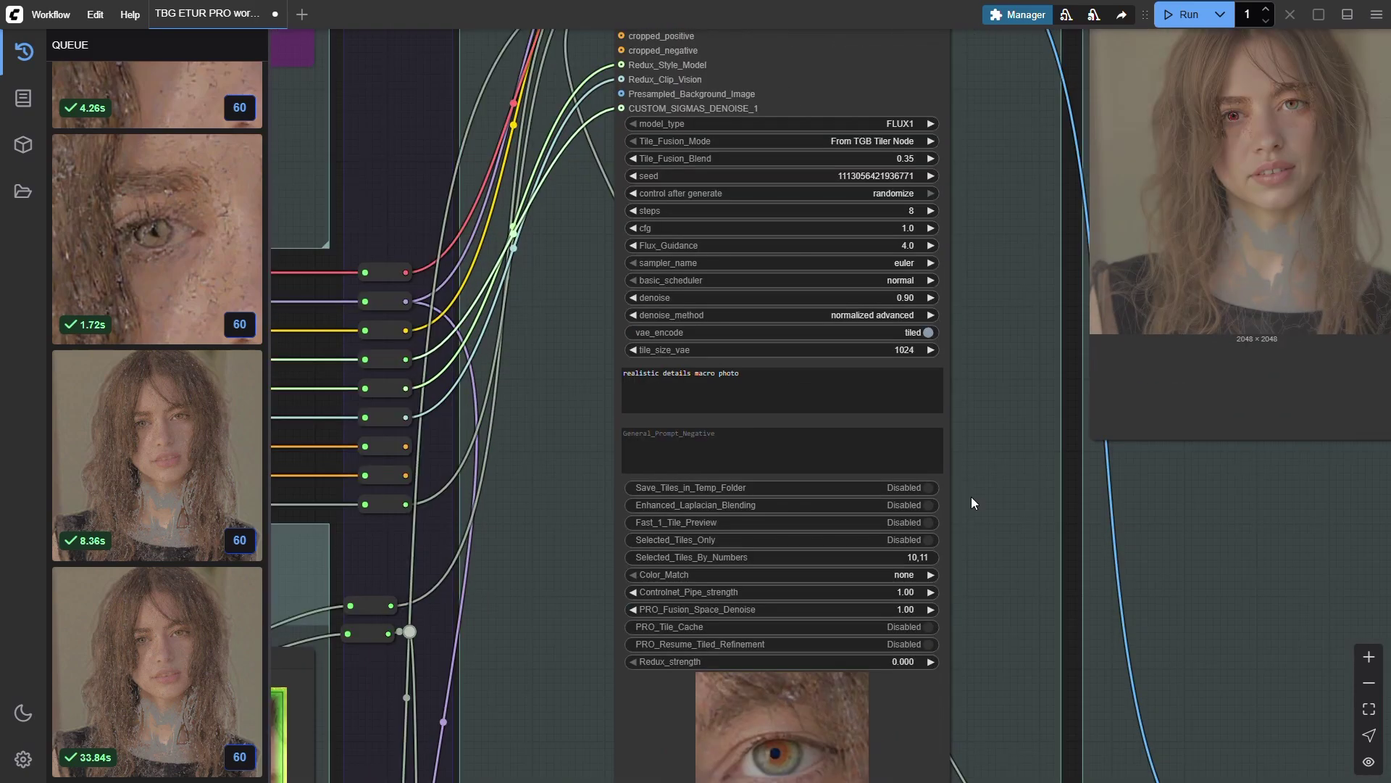
left_click_drag(968, 361, 928, 374)
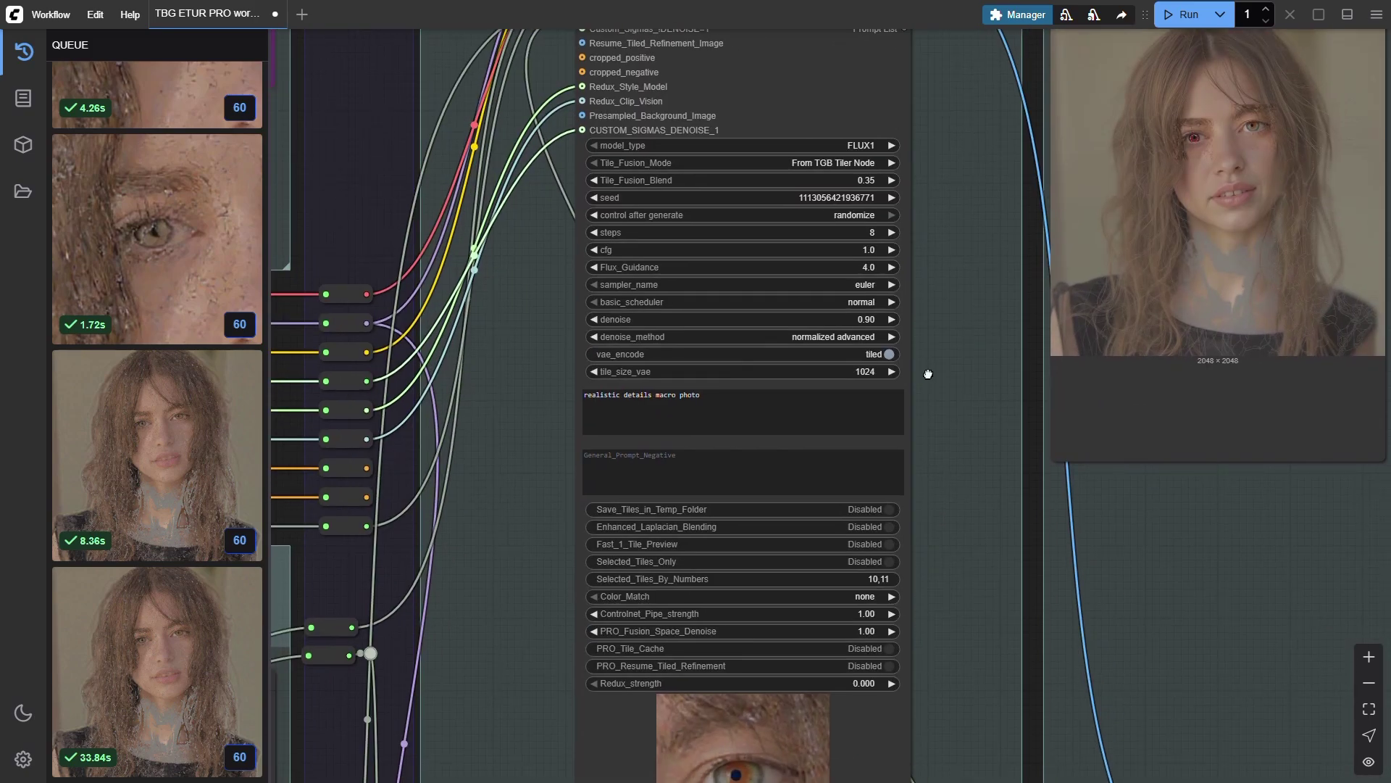
scroll(928, 374, "up", 1)
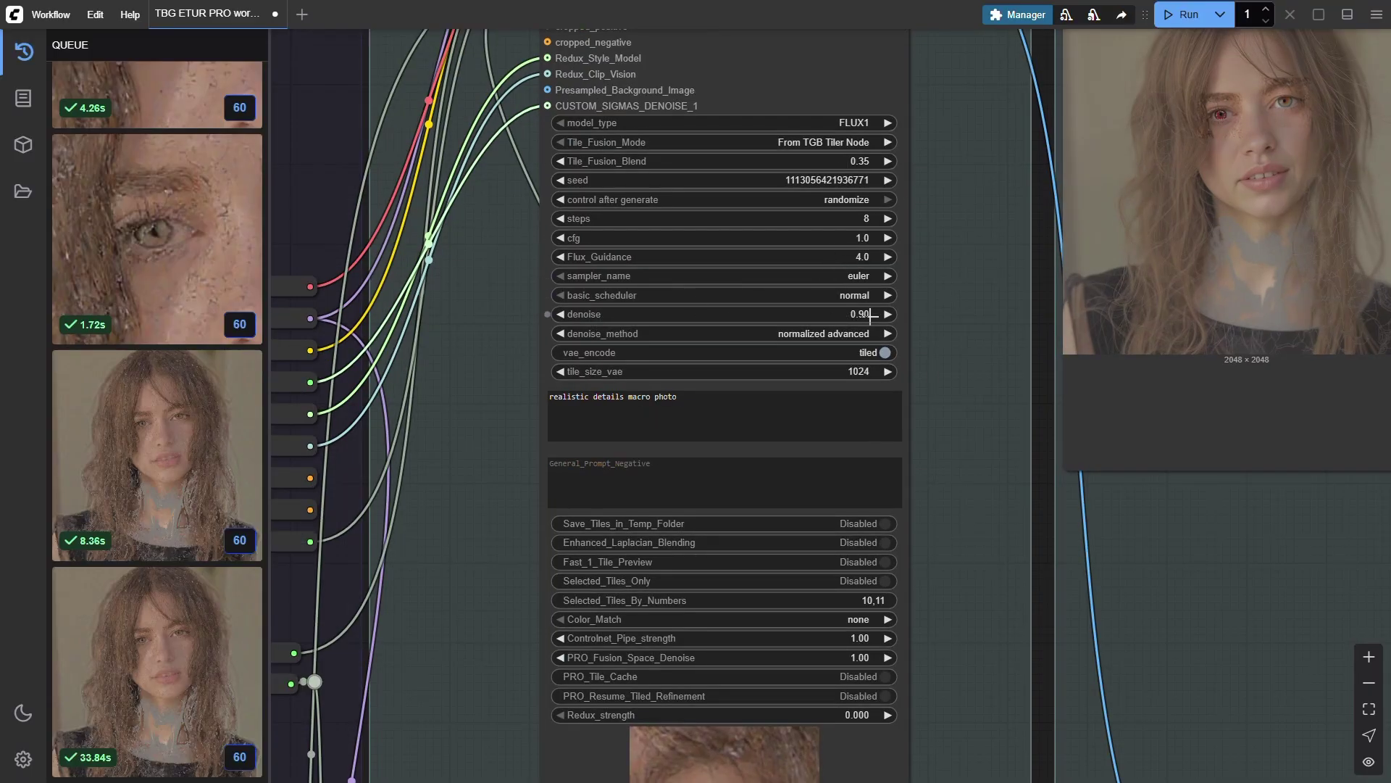
scroll(919, 369, "down", 4)
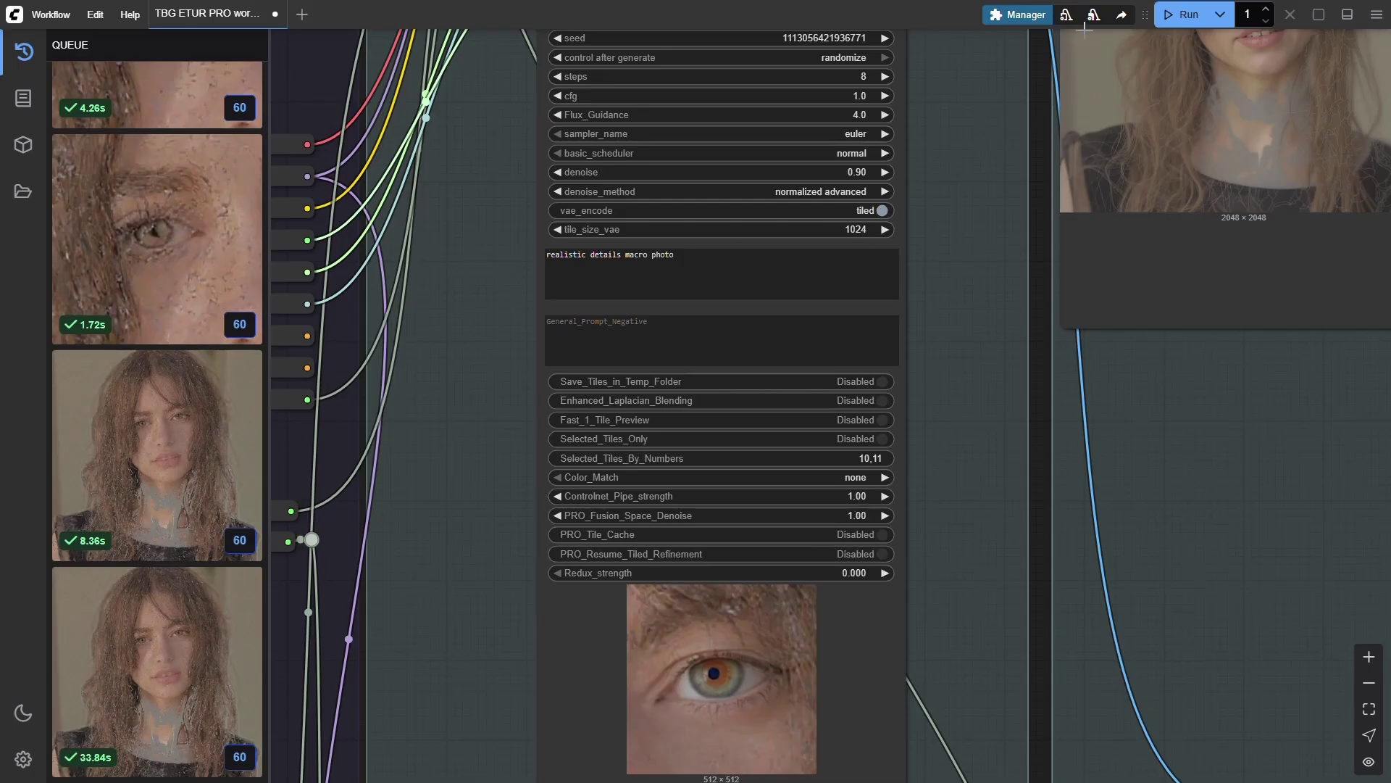
Run the workflow and follow the refiner's live preview as the portrait and eye tiles are generated.
left_click(1183, 14)
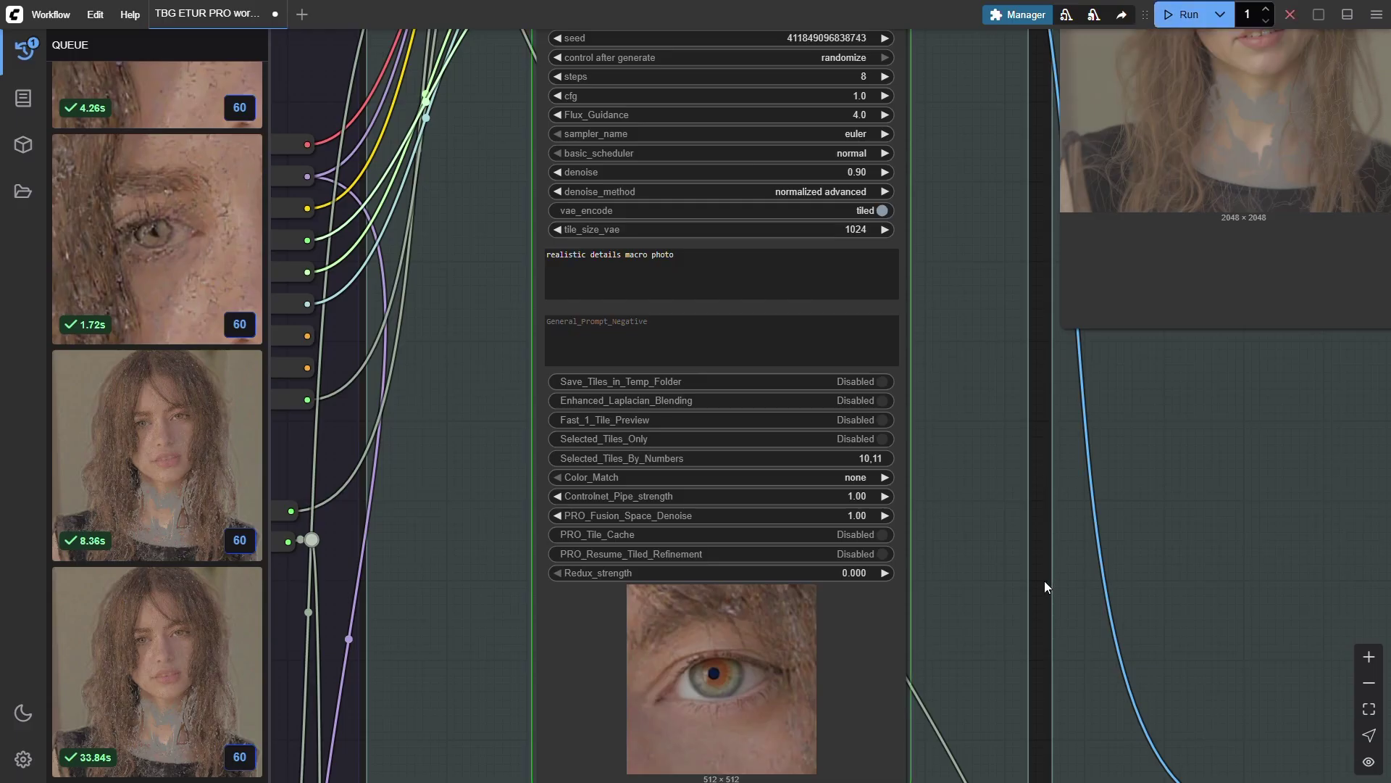
scroll(935, 619, "up", 10)
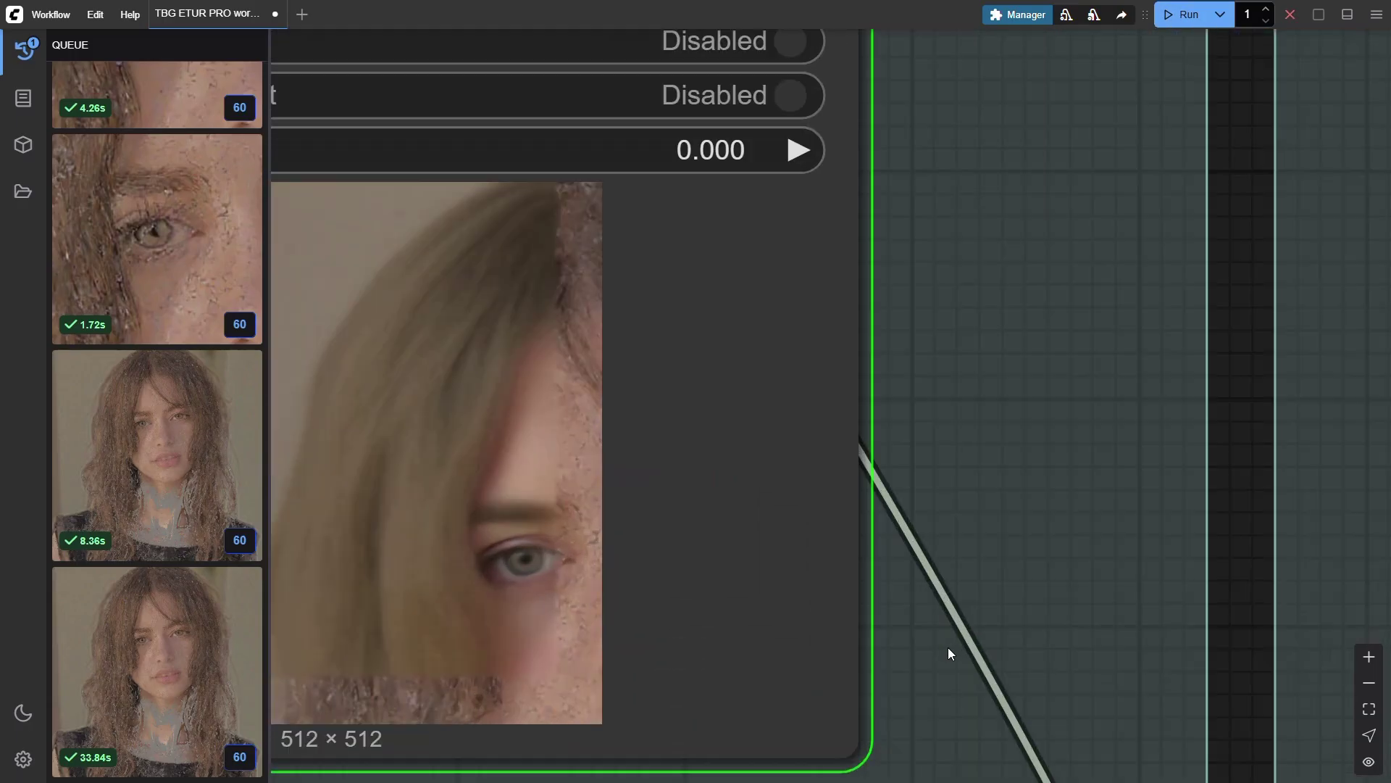
left_click_drag(948, 649, 1339, 632)
scroll(1308, 638, "up", 2)
left_click_drag(982, 566, 1094, 562)
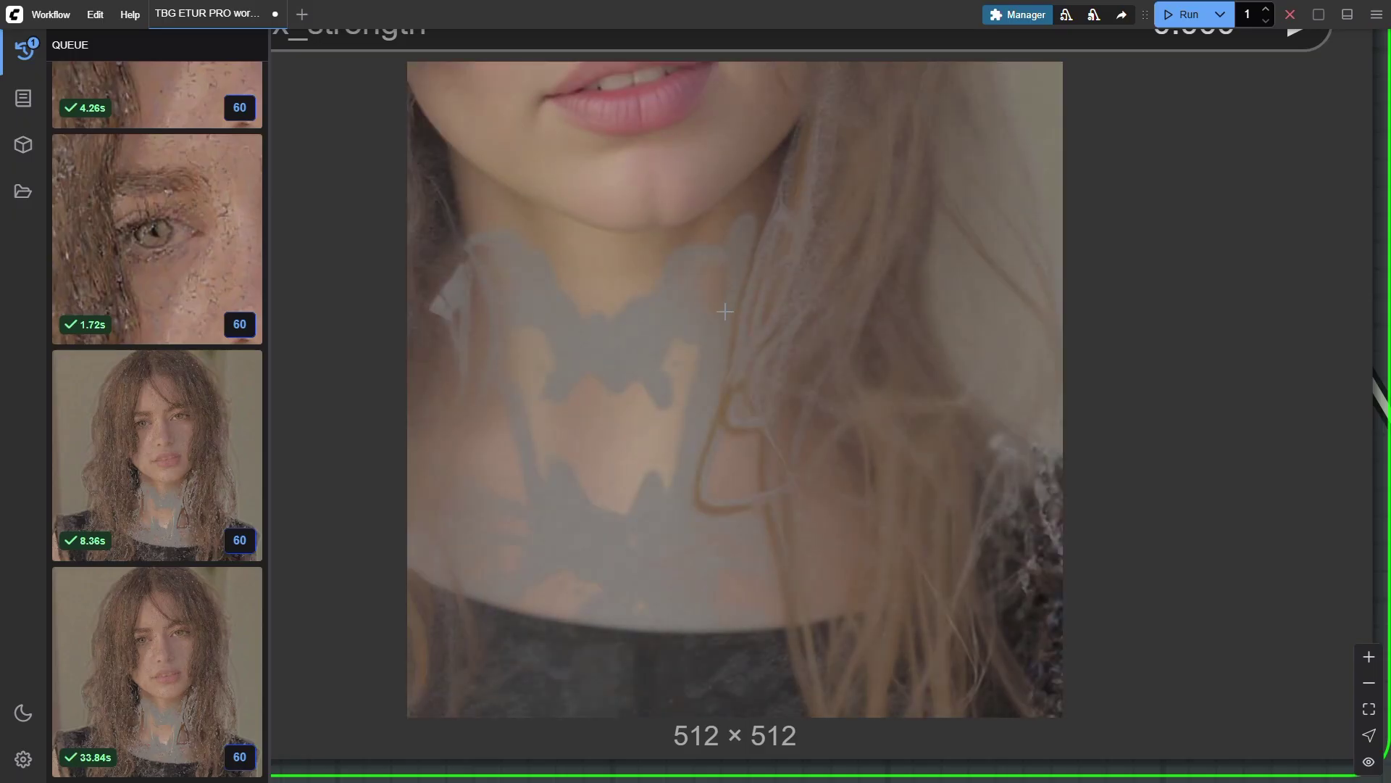
left_click_drag(805, 428, 800, 447)
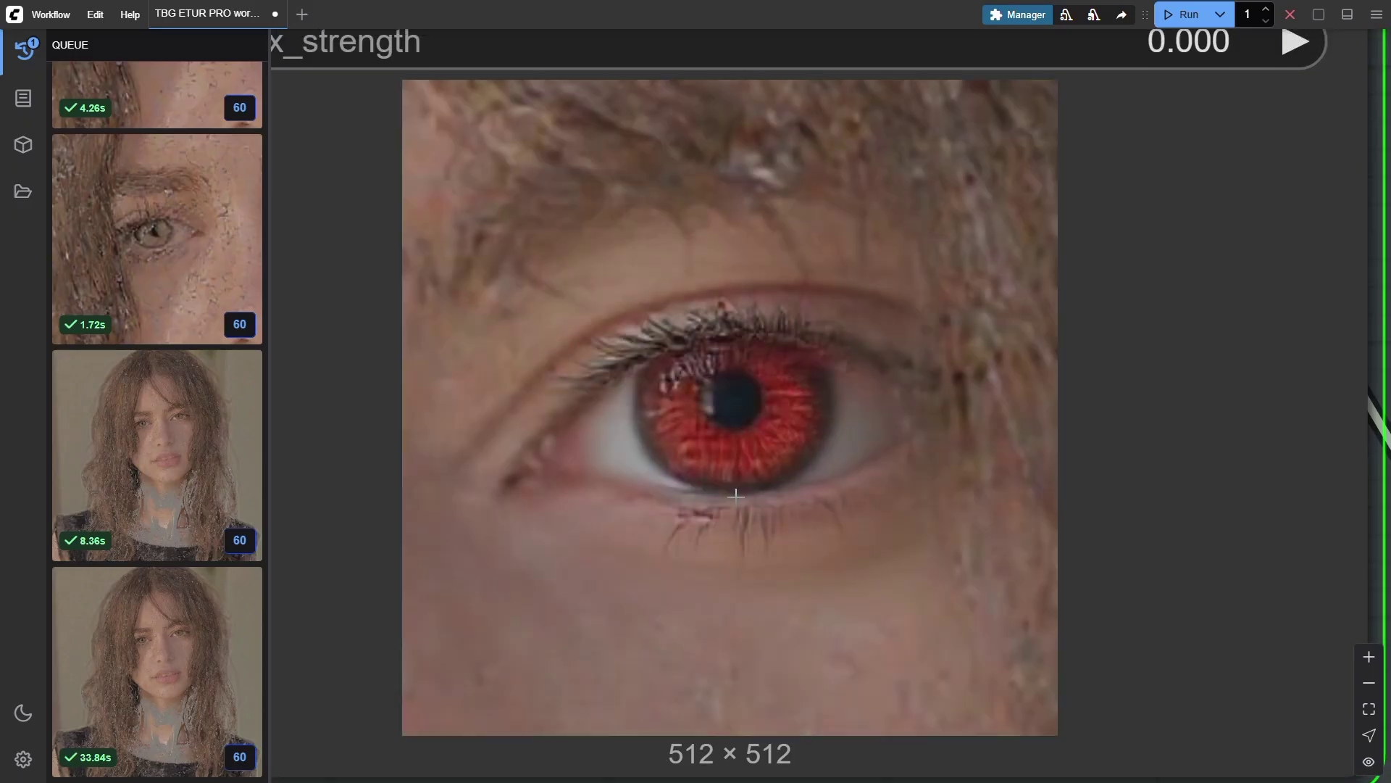
Inspect the refined portrait and the source portrait up close in the Final Image previews.
scroll(704, 454, "down", 16)
left_click_drag(704, 455, 523, 718)
scroll(1029, 437, "up", 6)
left_click_drag(1029, 437, 797, 710)
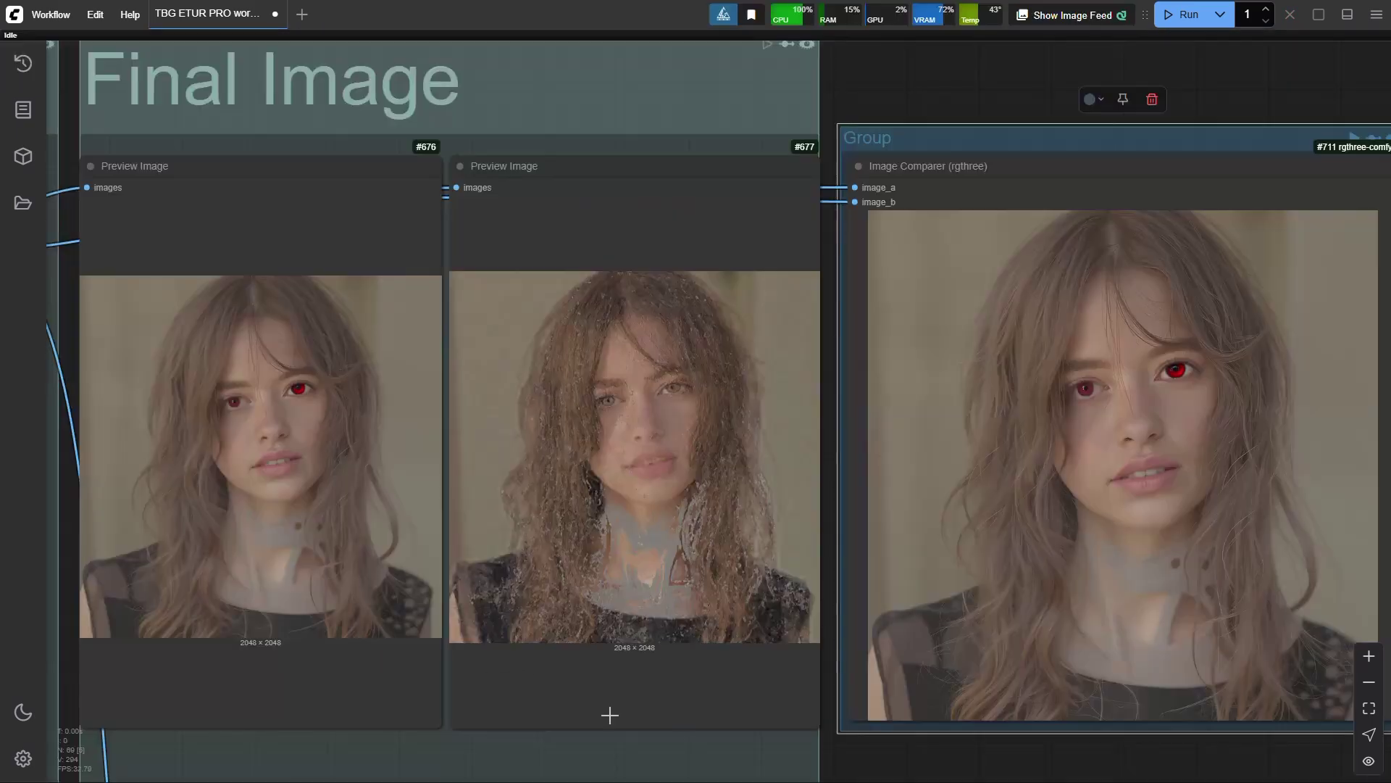
scroll(611, 717, "up", 3)
scroll(692, 411, "up", 9)
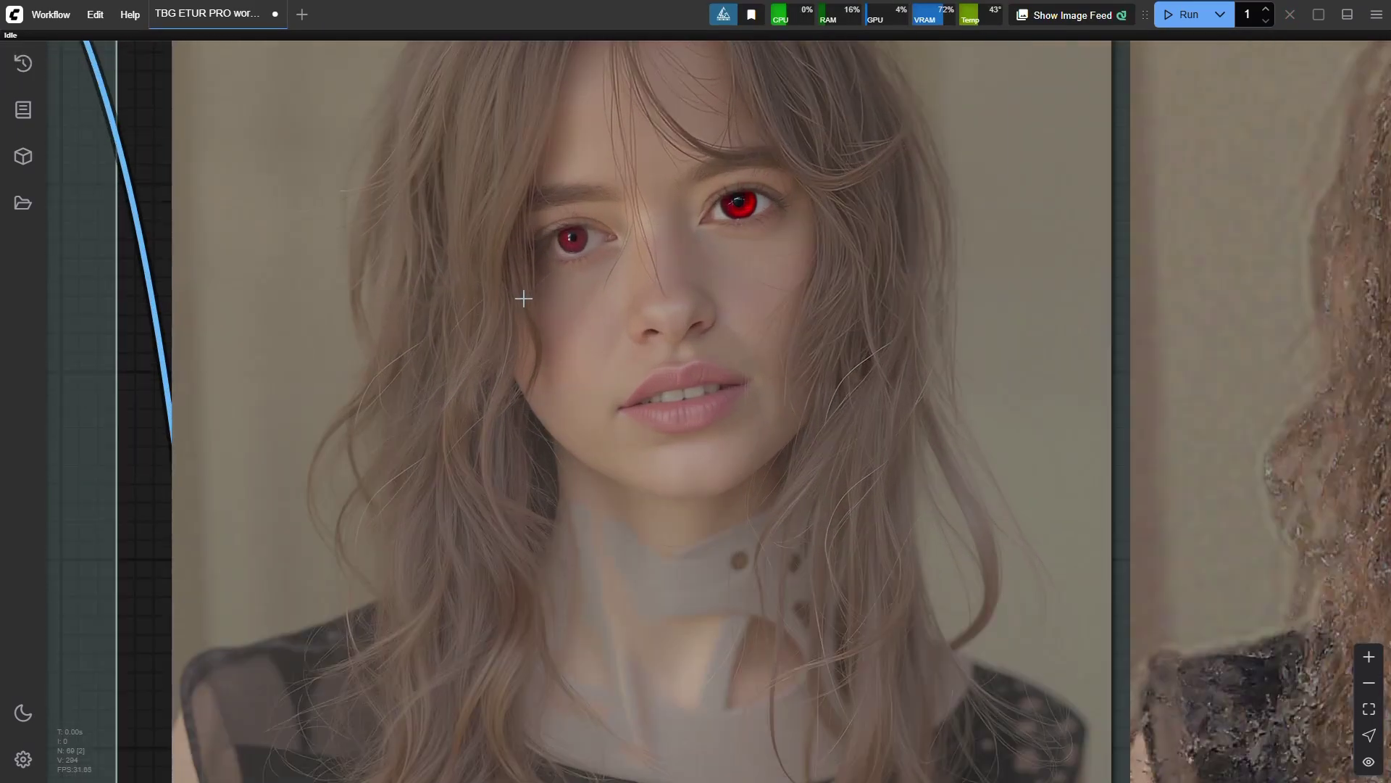
left_click_drag(585, 331, 553, 419)
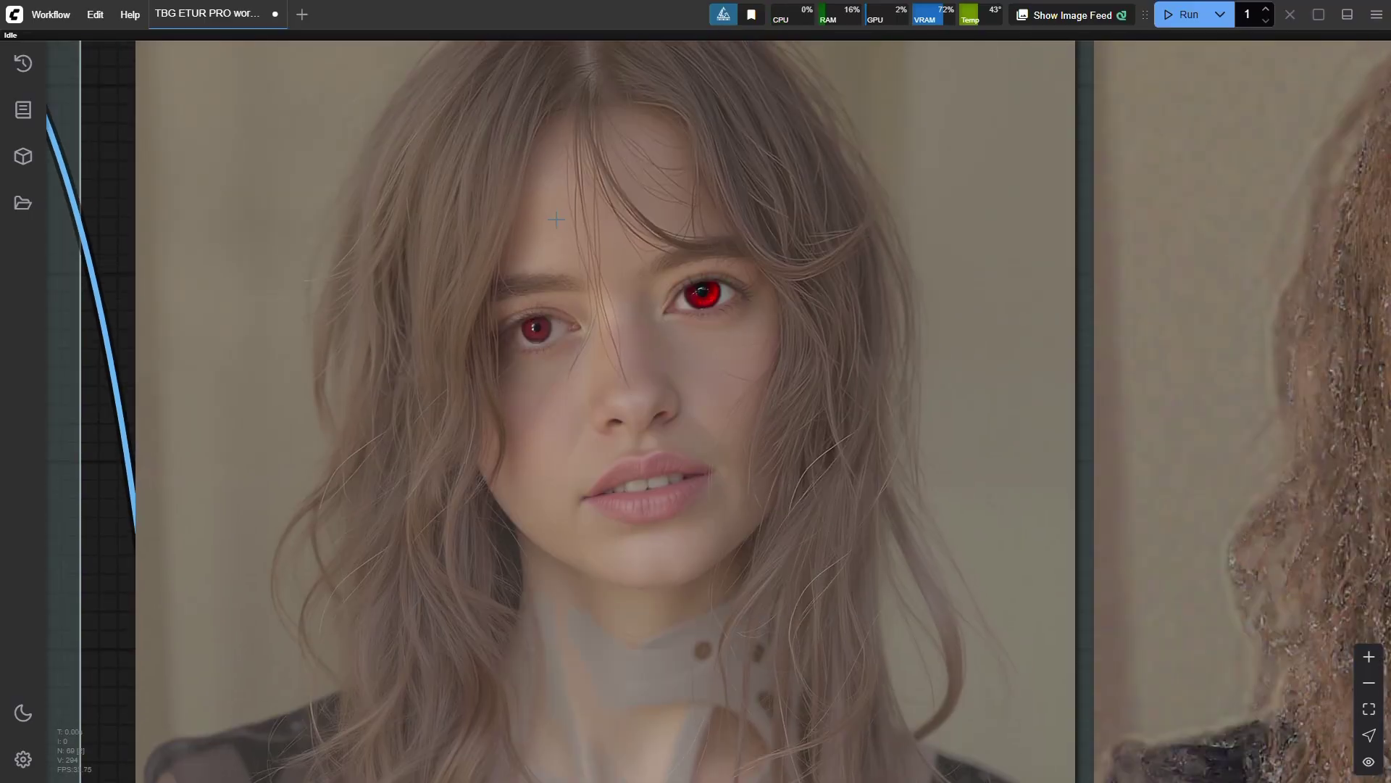
left_click_drag(838, 640, 71, 609)
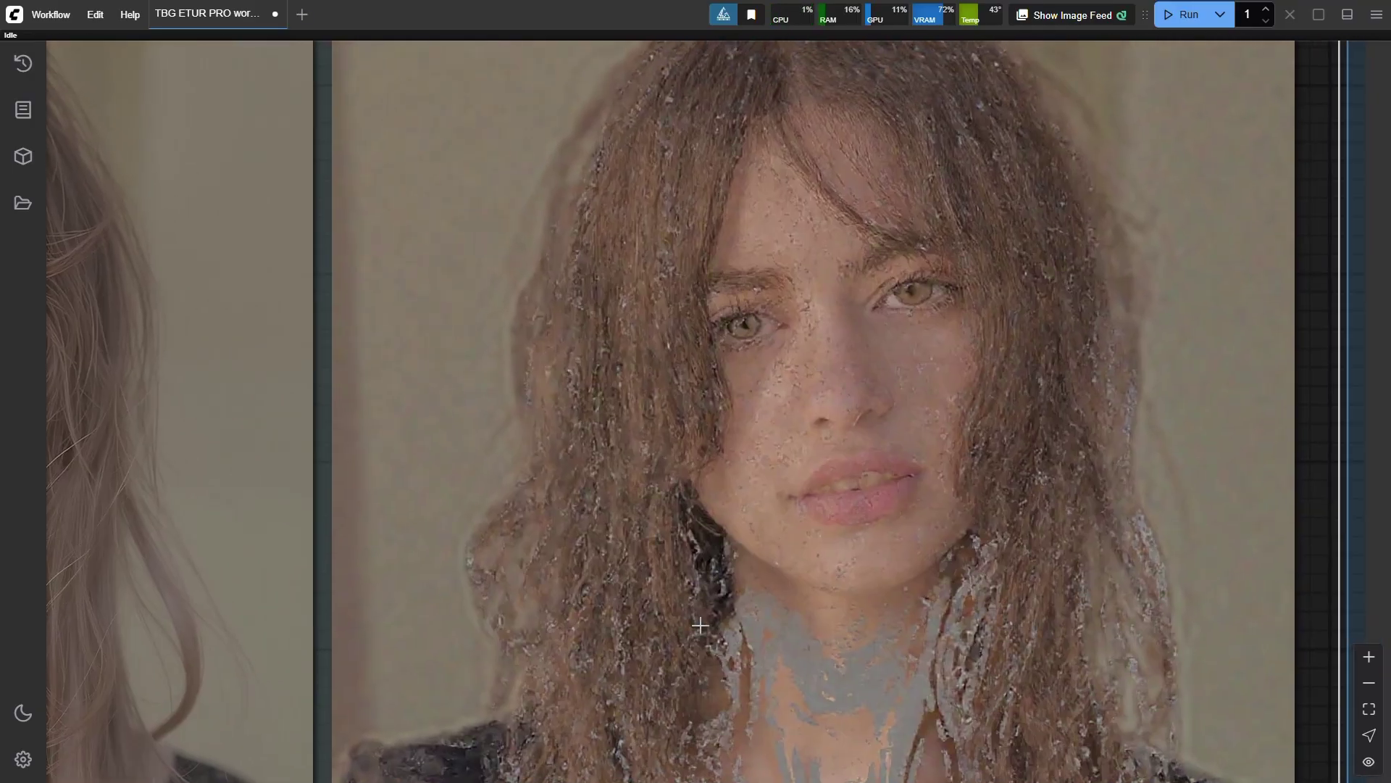
scroll(700, 624, "down", 9)
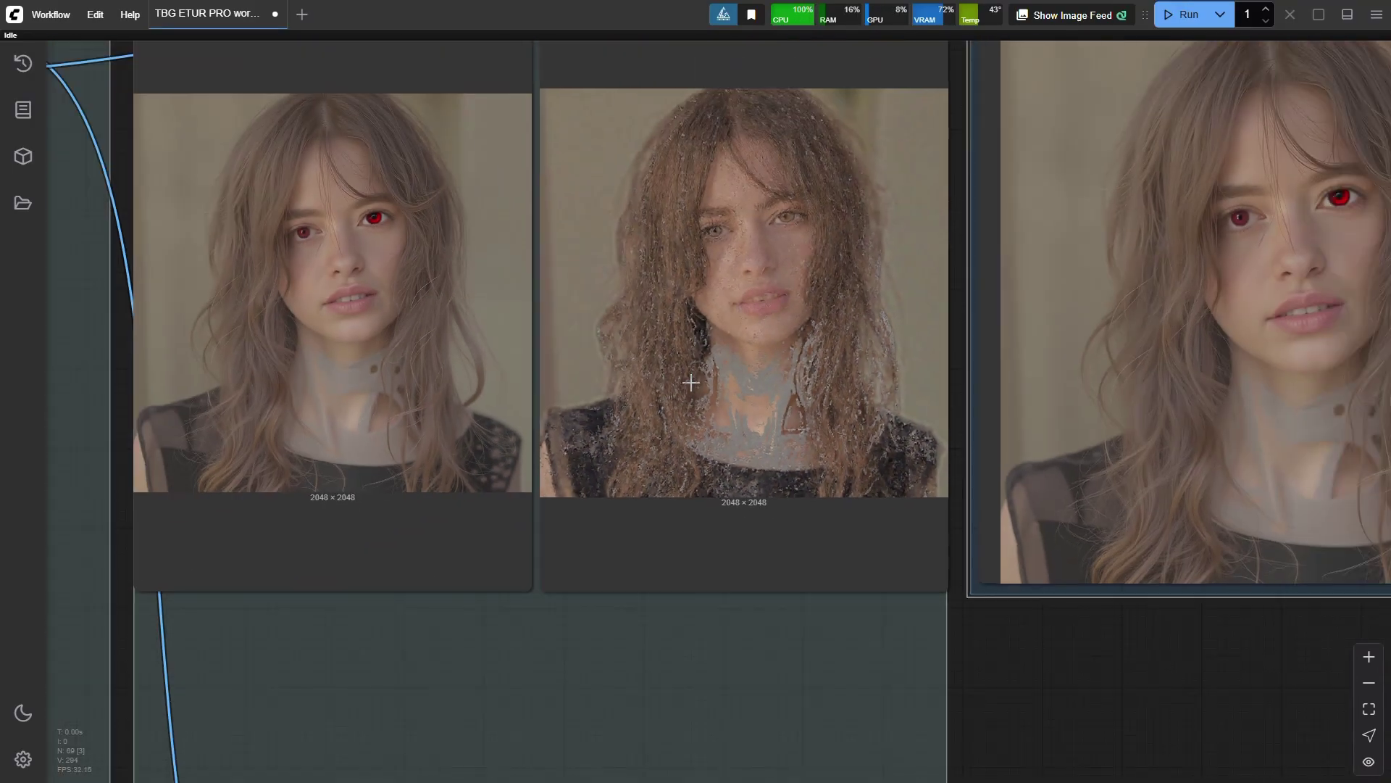
left_click_drag(690, 382, 194, 505)
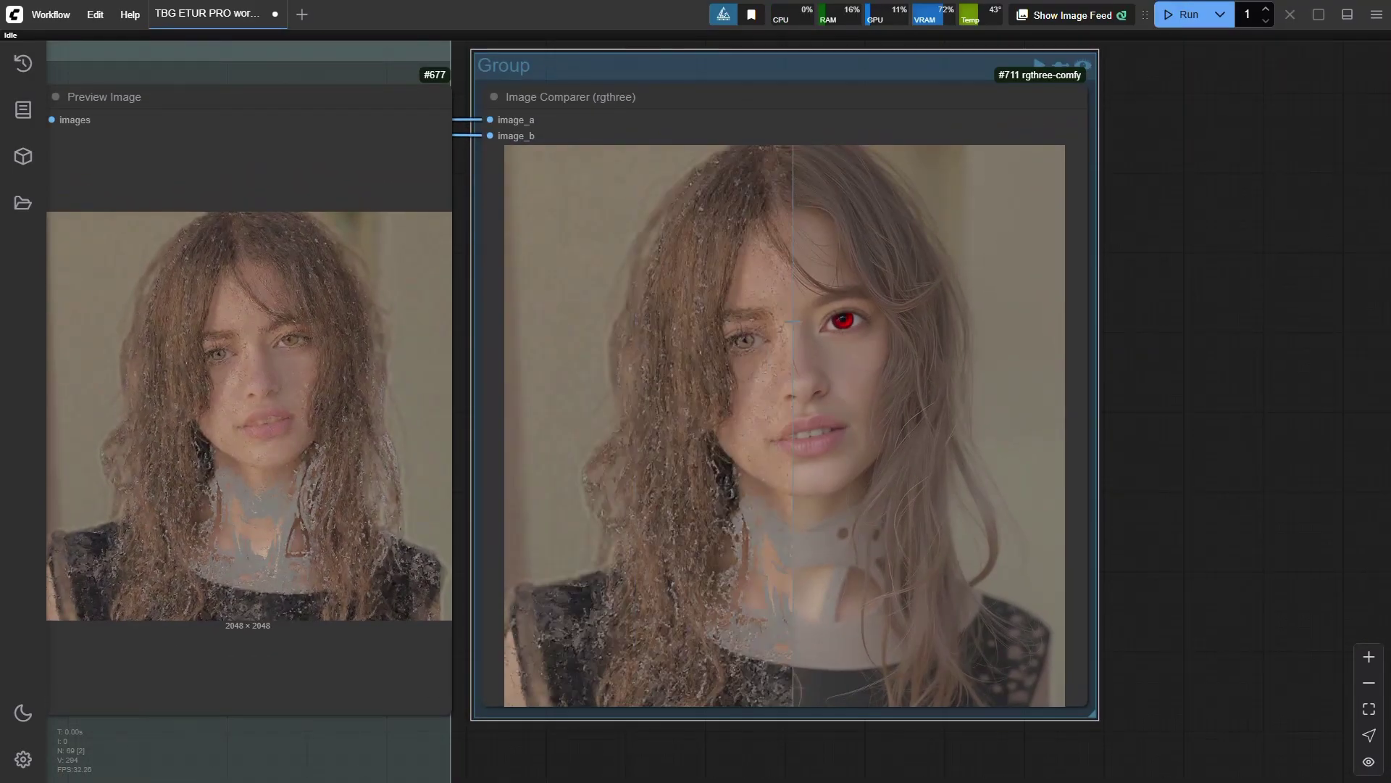
Compare the source and refined faces up close in the Image Comparer, then view the whole final image group.
scroll(969, 259, "up", 5)
scroll(520, 288, "up", 3)
left_click_drag(515, 292, 529, 286)
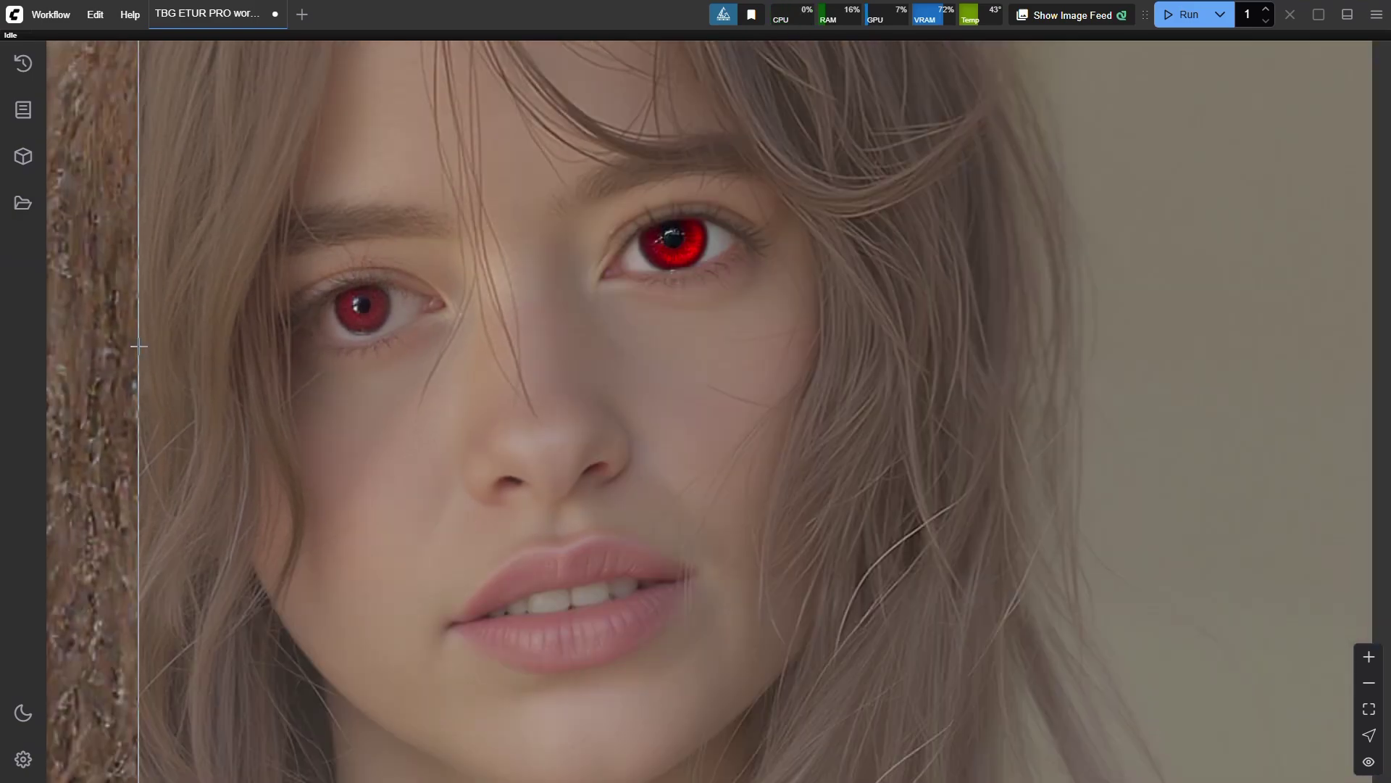
scroll(139, 346, "down", 2)
left_click_drag(138, 347, 272, 6)
scroll(260, 307, "down", 1)
scroll(260, 307, "down", 5)
left_click_drag(258, 310, 469, 460)
scroll(470, 460, "down", 3)
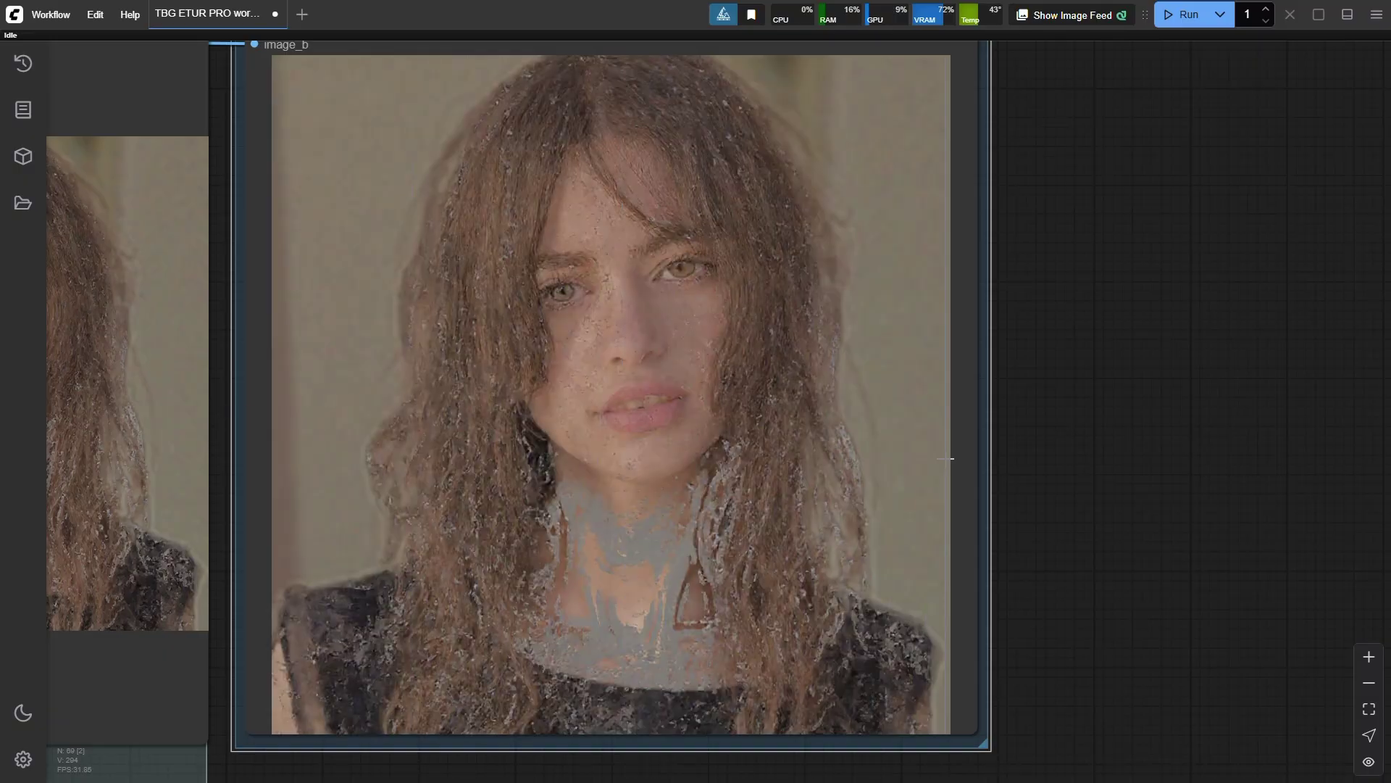
left_click_drag(1055, 480, 1389, 469)
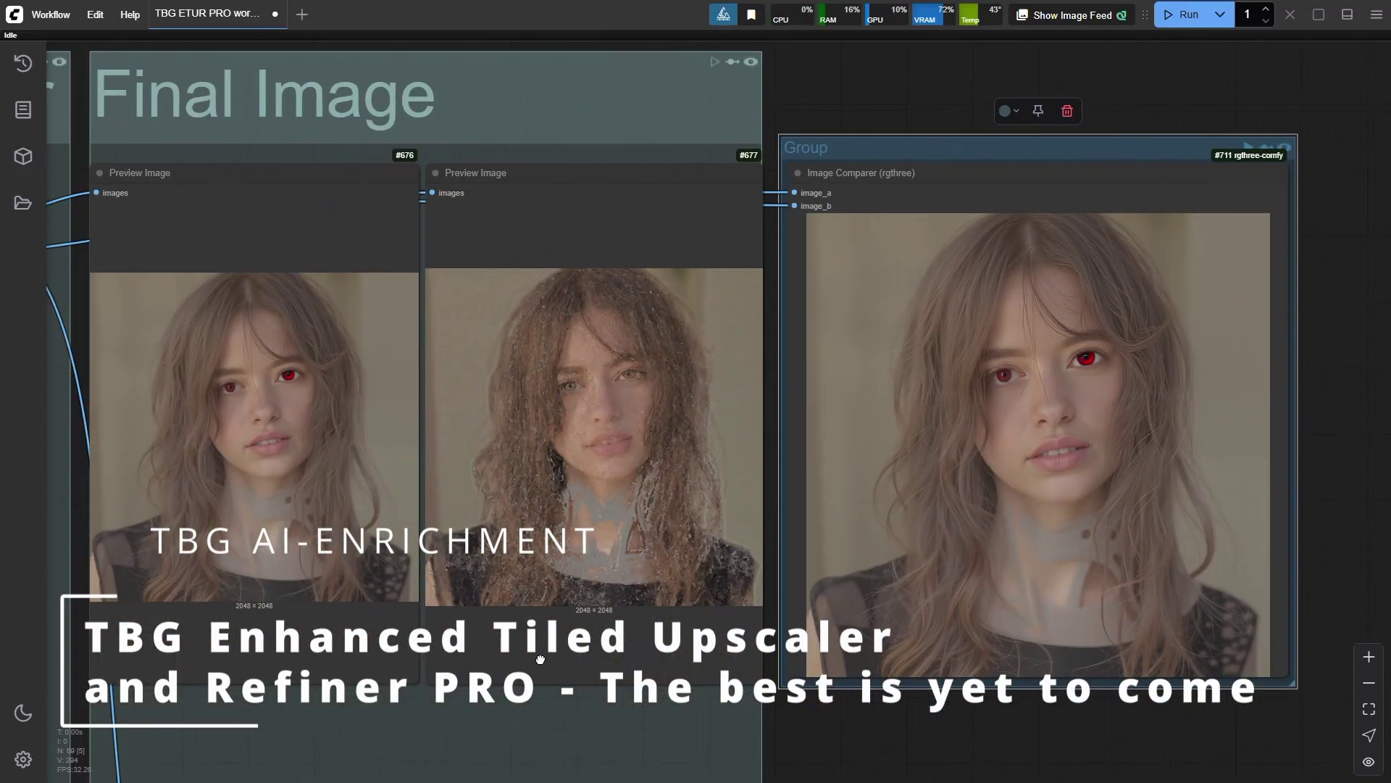
scroll(540, 659, "up", 1)
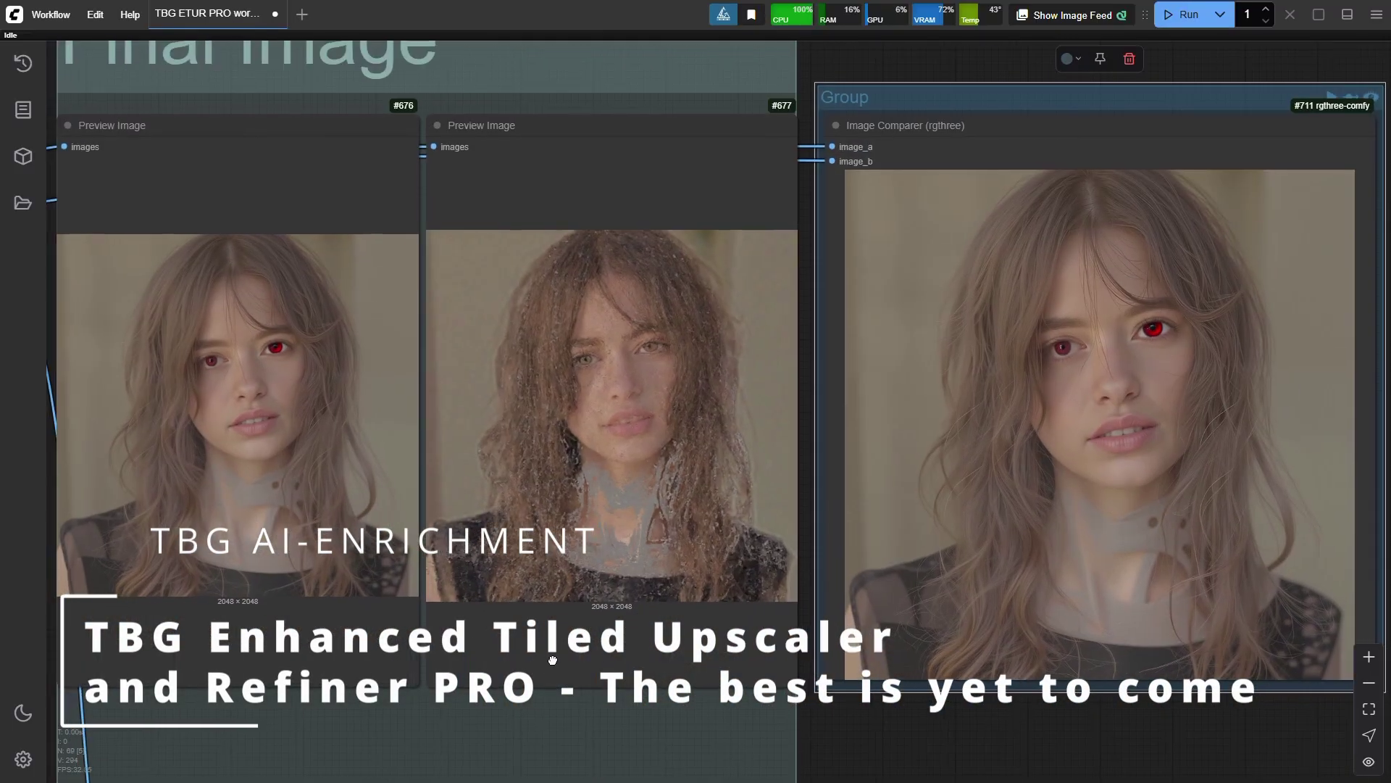